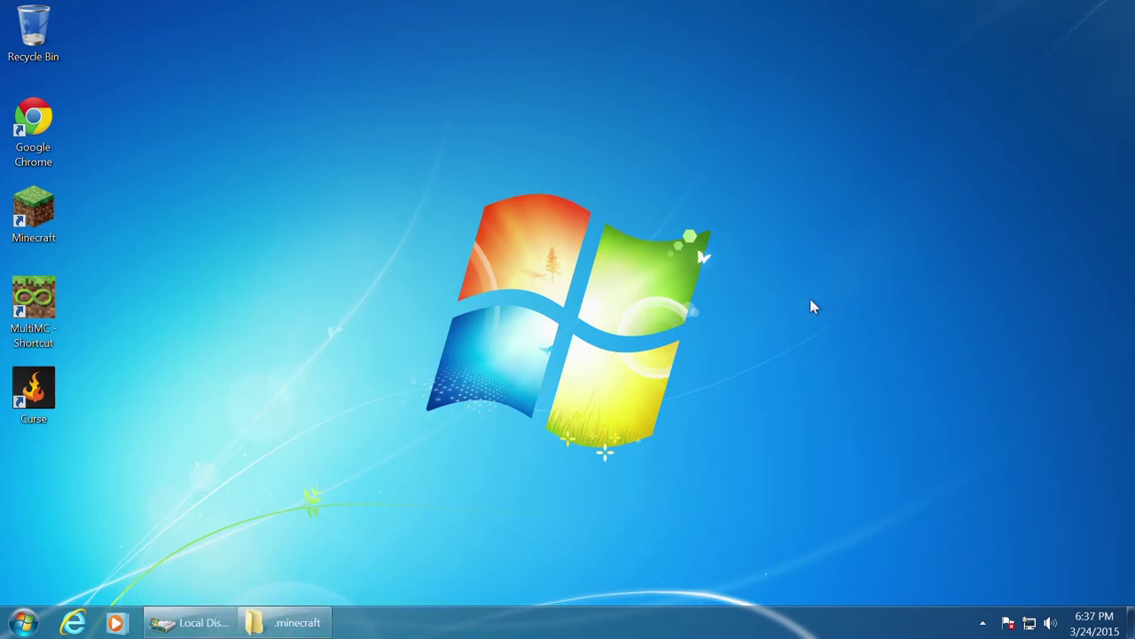
Look through the contents of the mods and config folders inside the .minecraft folder
click(275, 621)
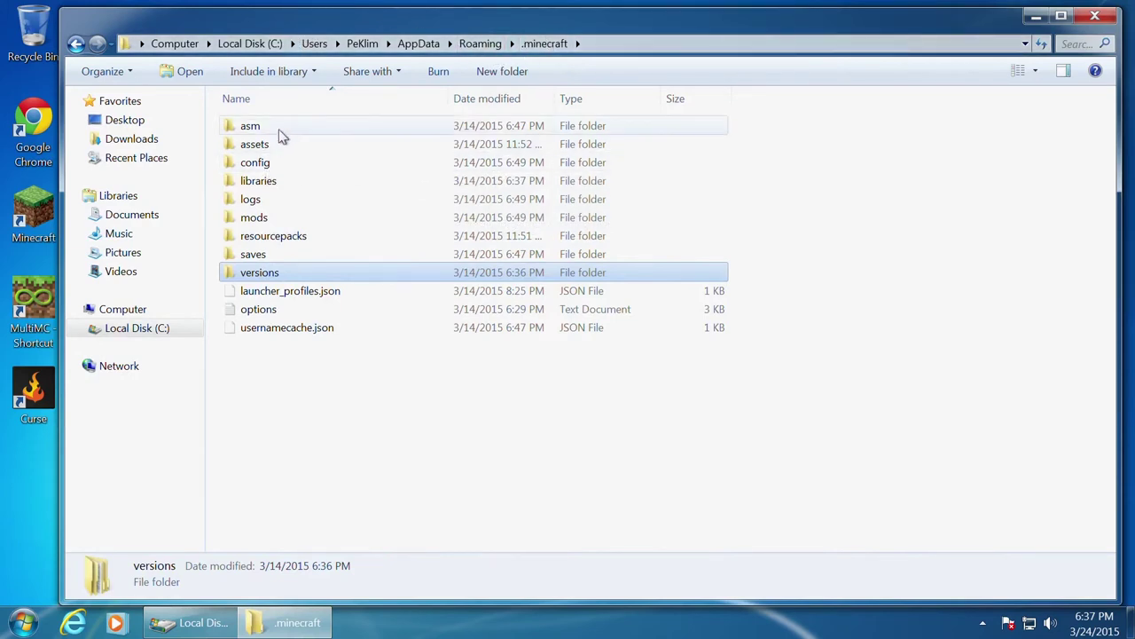
double_click(256, 220)
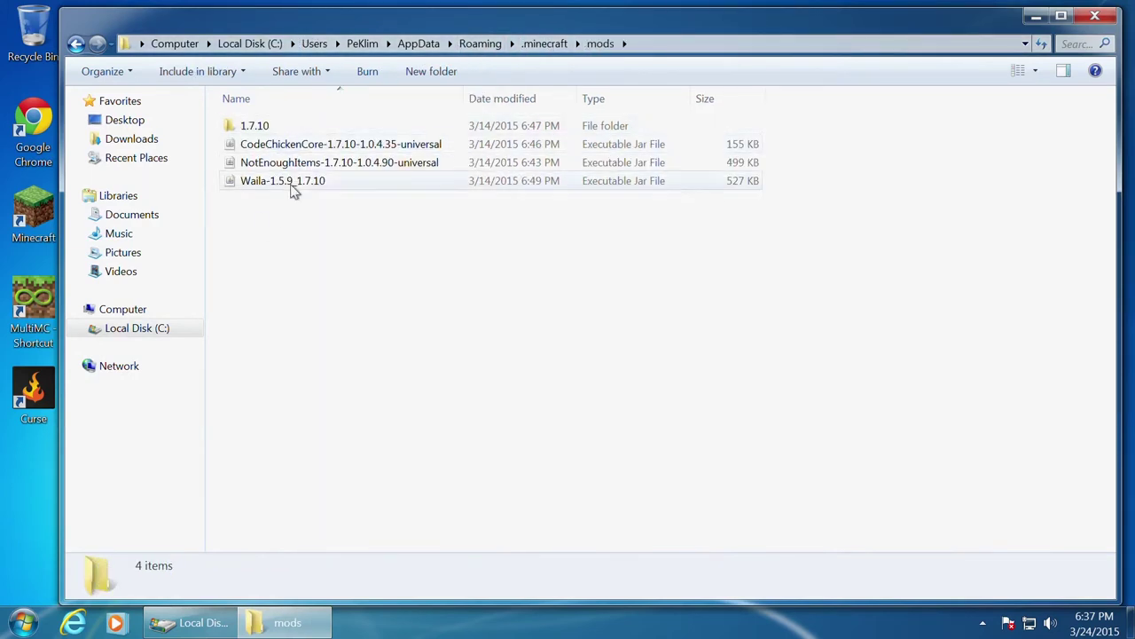
click(76, 43)
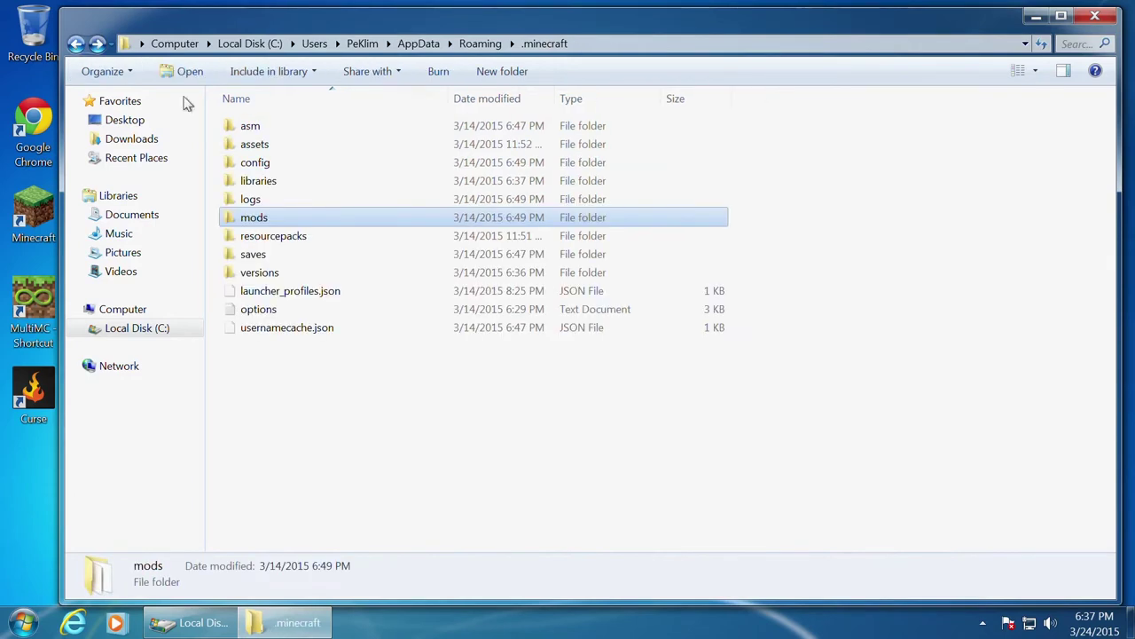
double_click(257, 164)
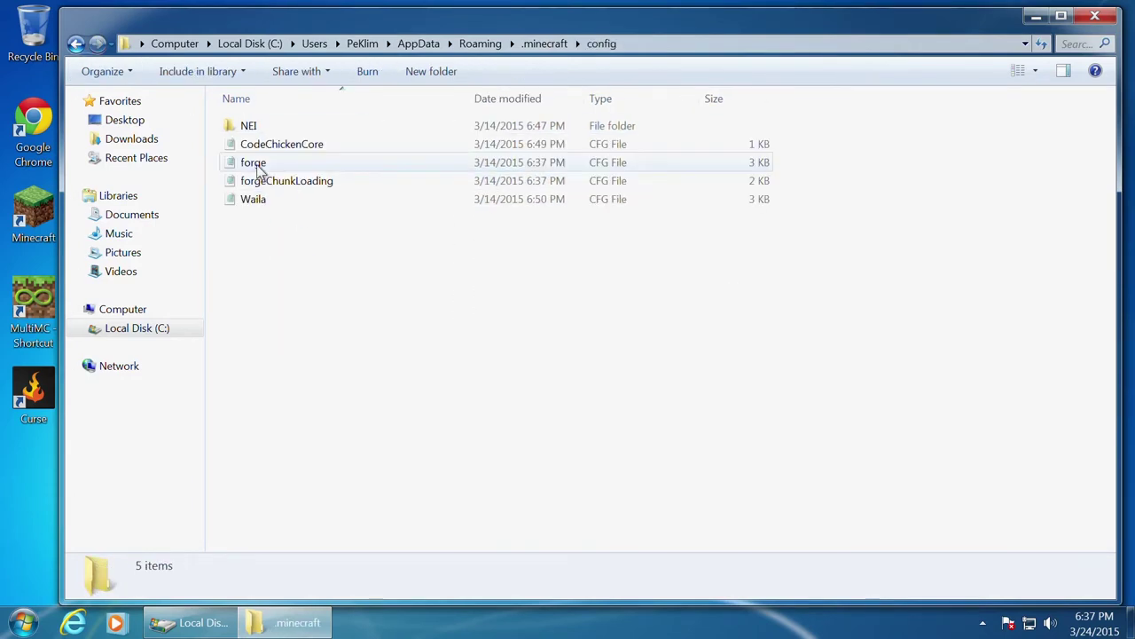
click(76, 44)
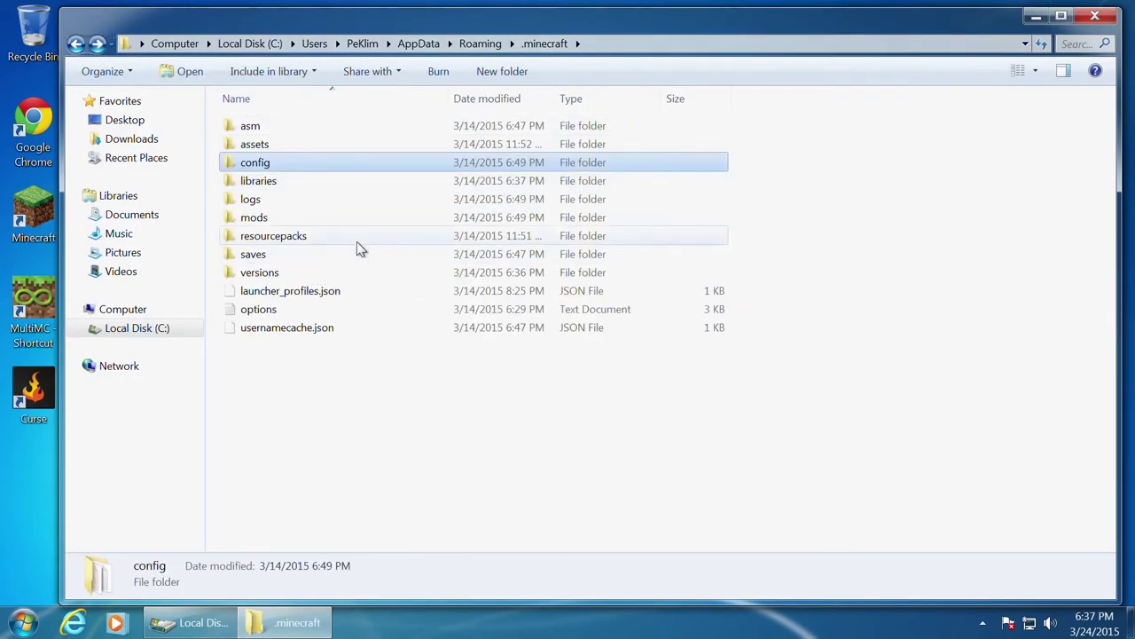
Open the modpack folder on Local Disk (C:) in the other Explorer window
mouse_move(190, 622)
click(217, 501)
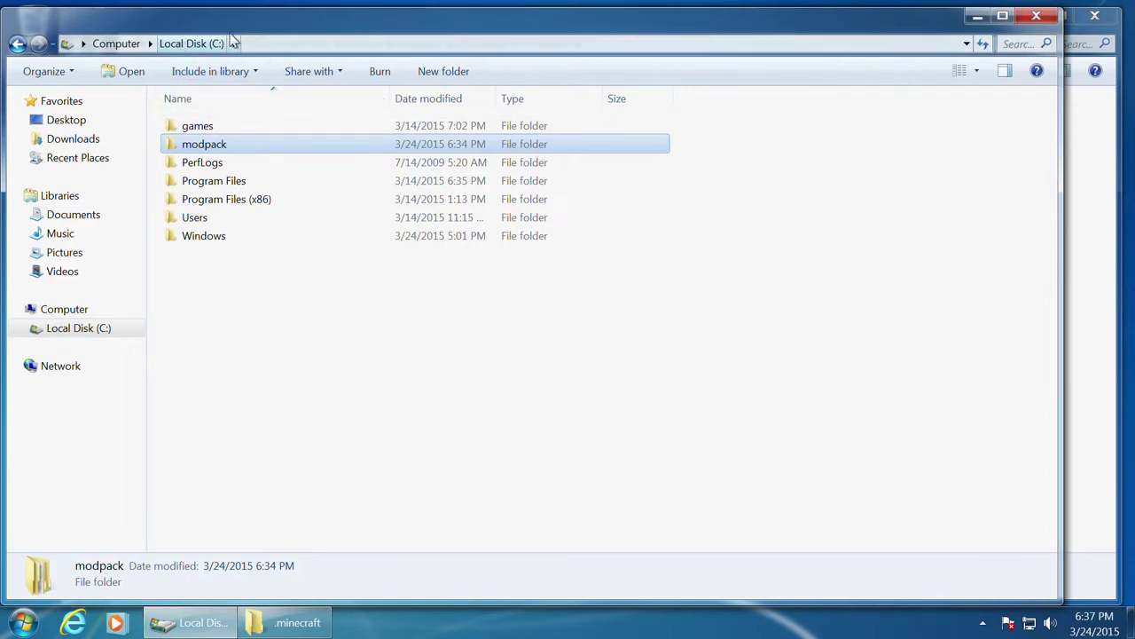
double_click(206, 145)
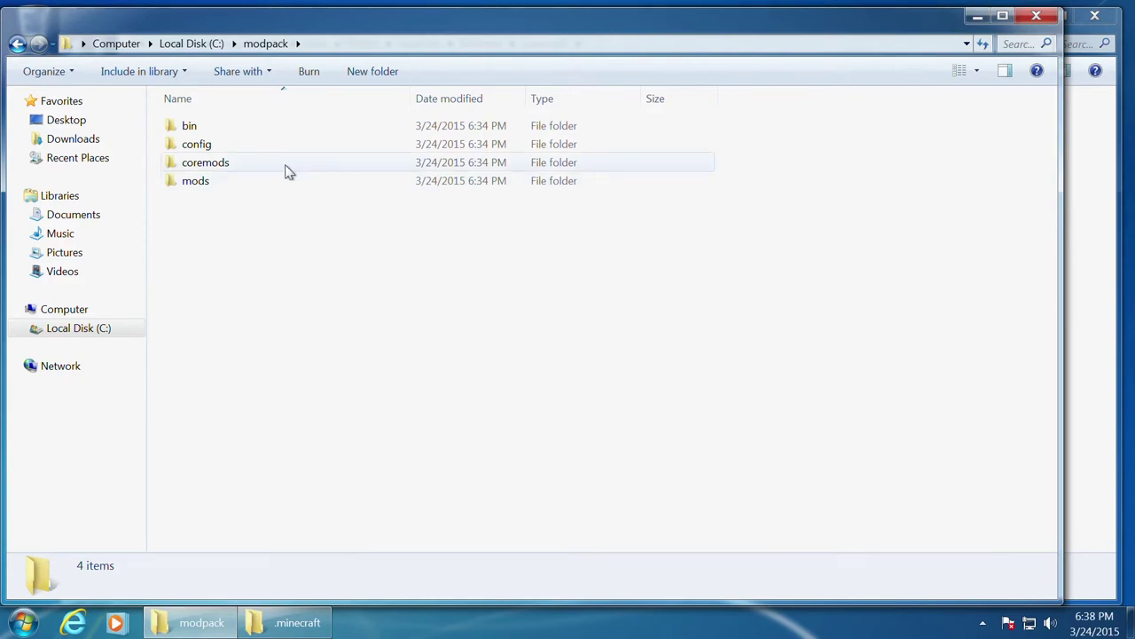
Copy the CodeChickenCore, NotEnoughItems and Waila jar files from the .minecraft mods folder into the modpack's mods folder, then return to modpack
click(284, 622)
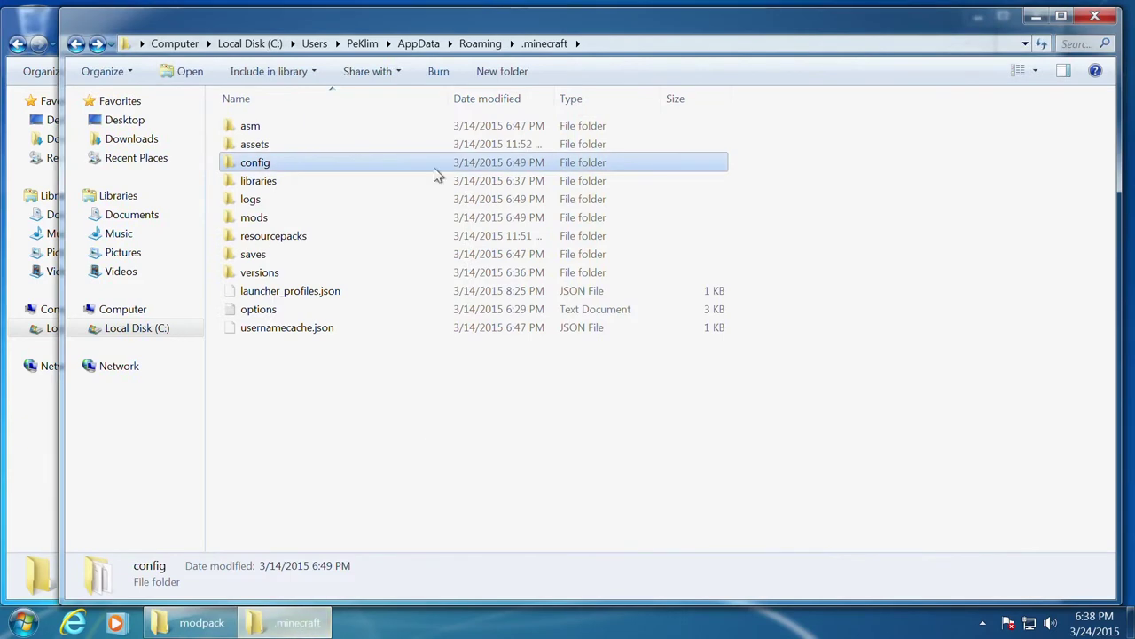
click(266, 218)
double_click(249, 219)
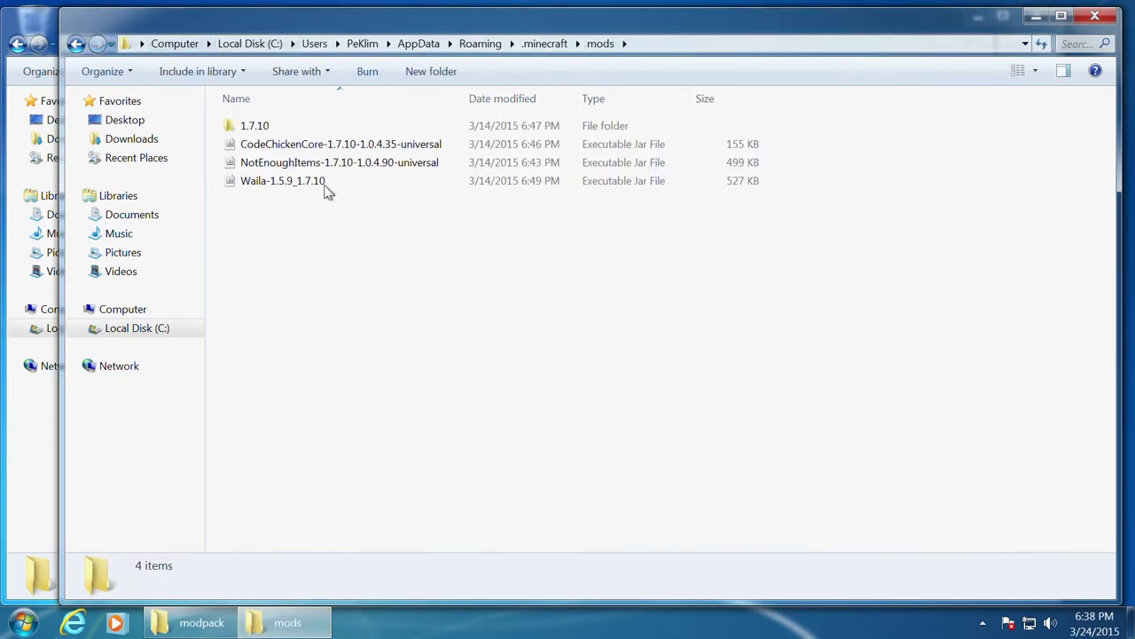
click(302, 146)
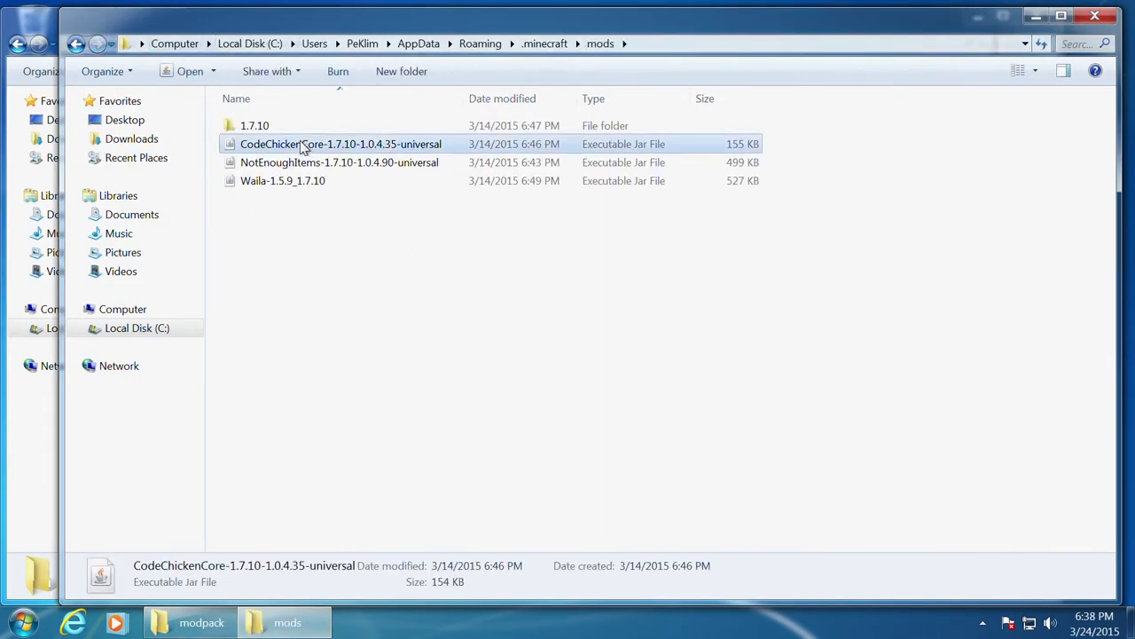
shift+click(282, 181)
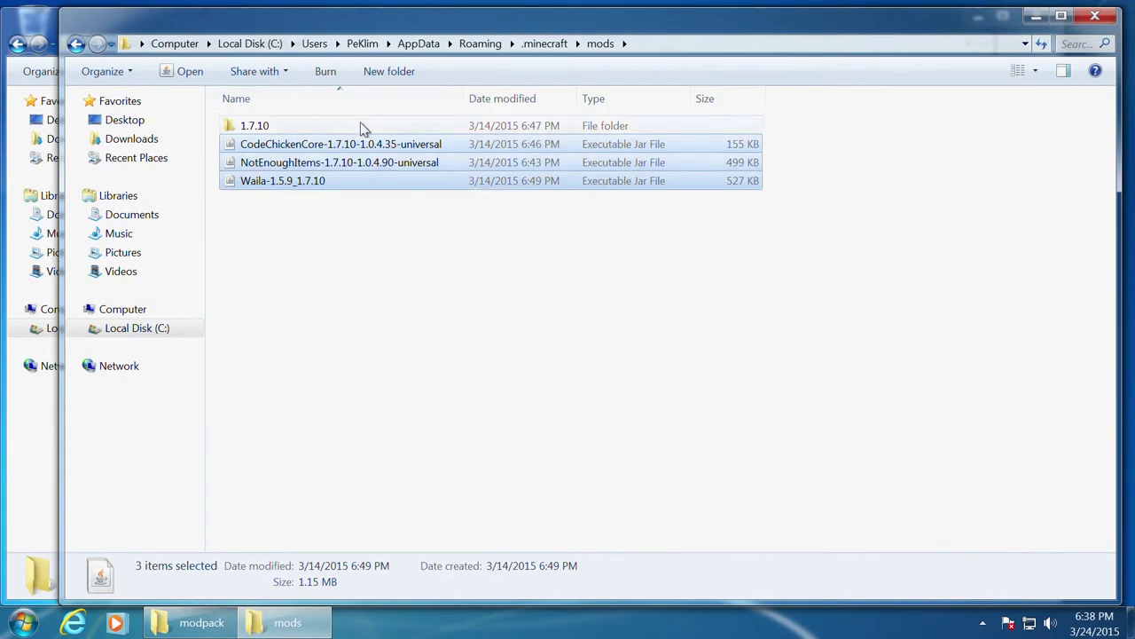
click(191, 622)
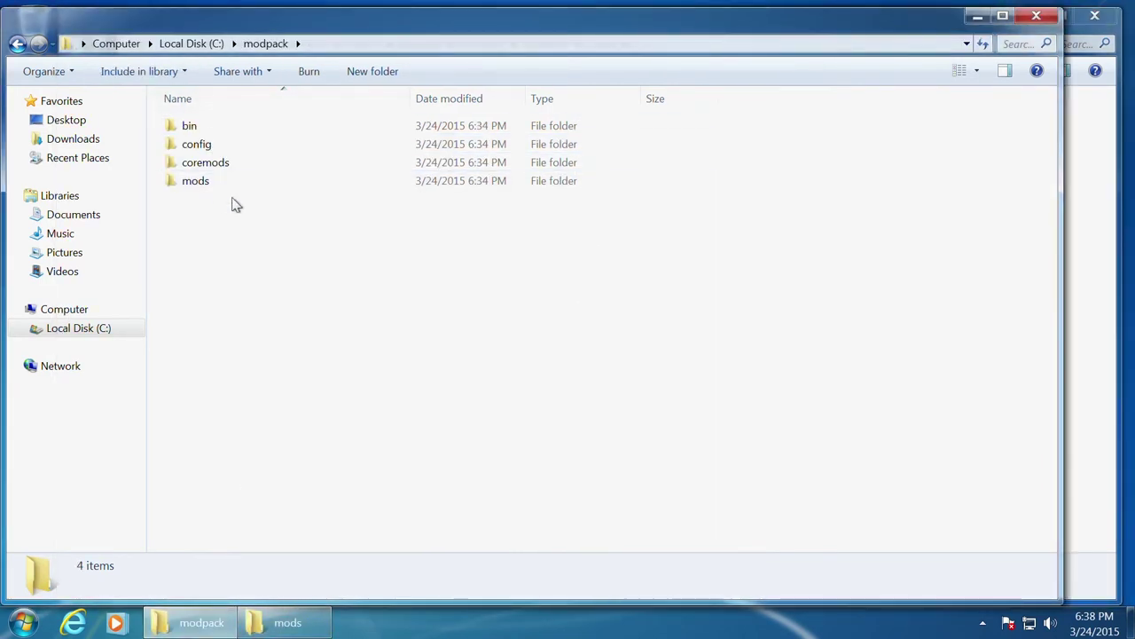
double_click(196, 182)
key(ctrl+v)
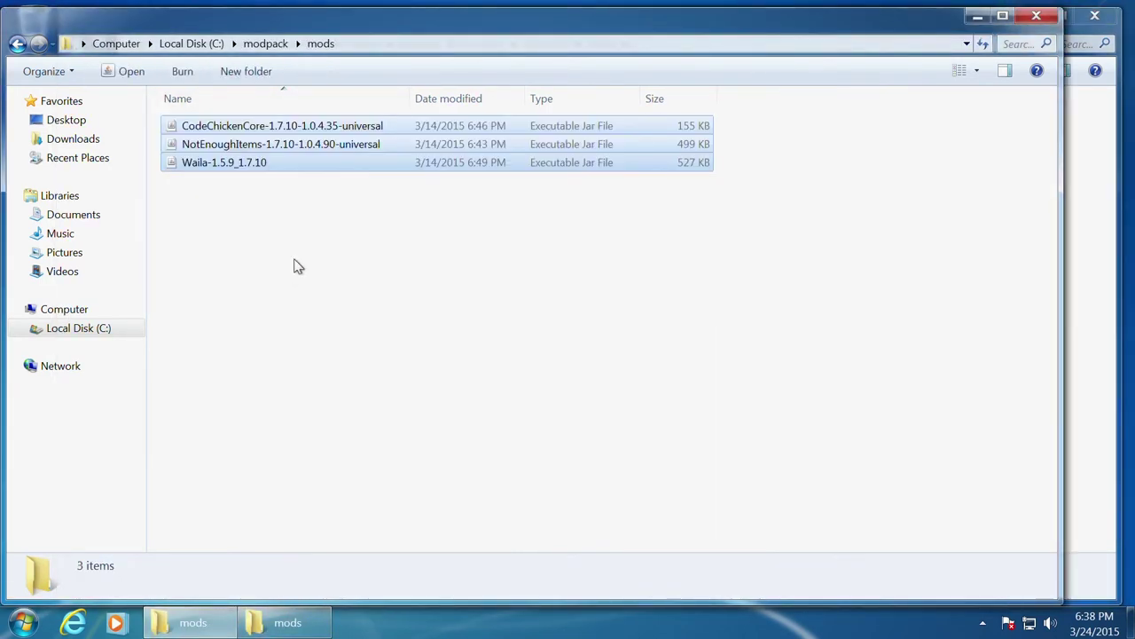
click(266, 44)
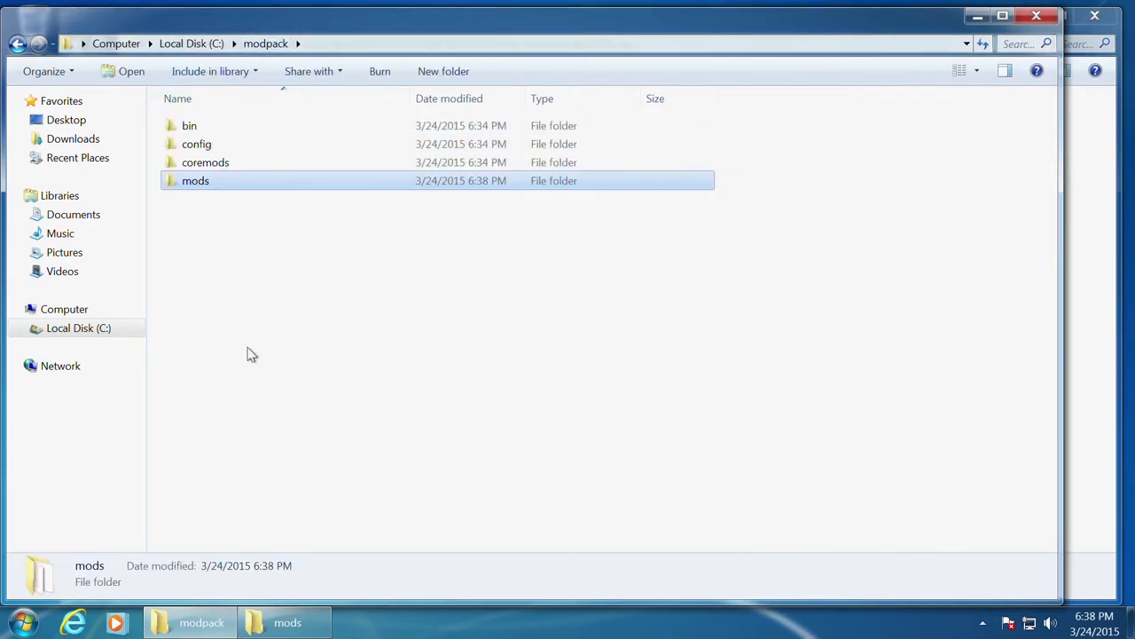
Copy the CodeChickenCore, forge, forgeChunkLoading and Waila CFG files from the .minecraft config folder into the modpack's config folder
click(286, 622)
click(358, 260)
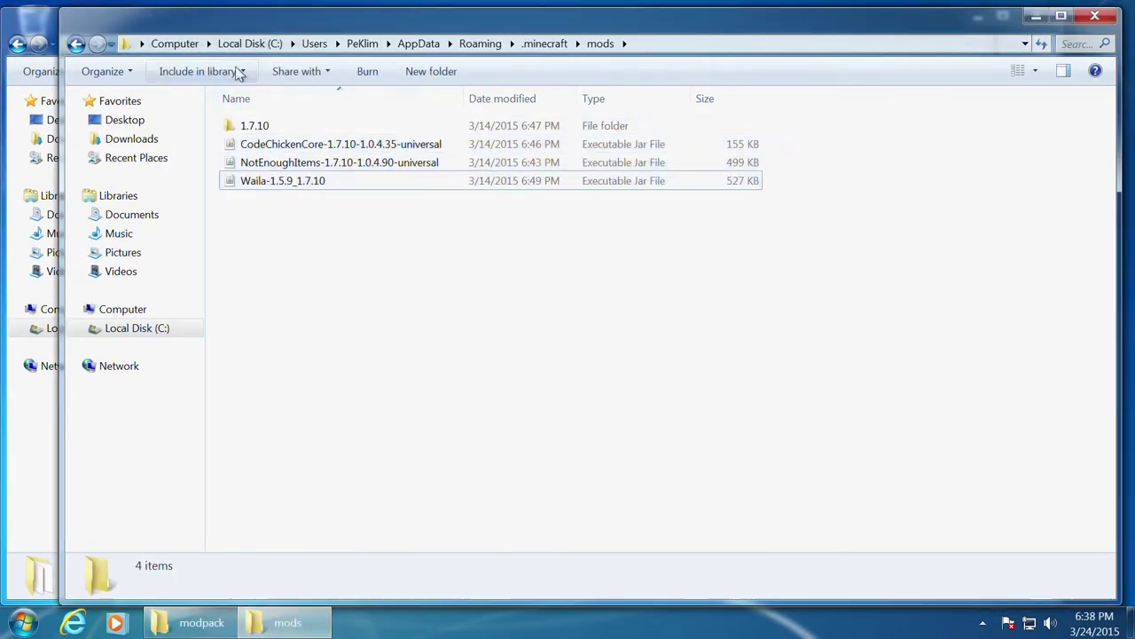
click(78, 46)
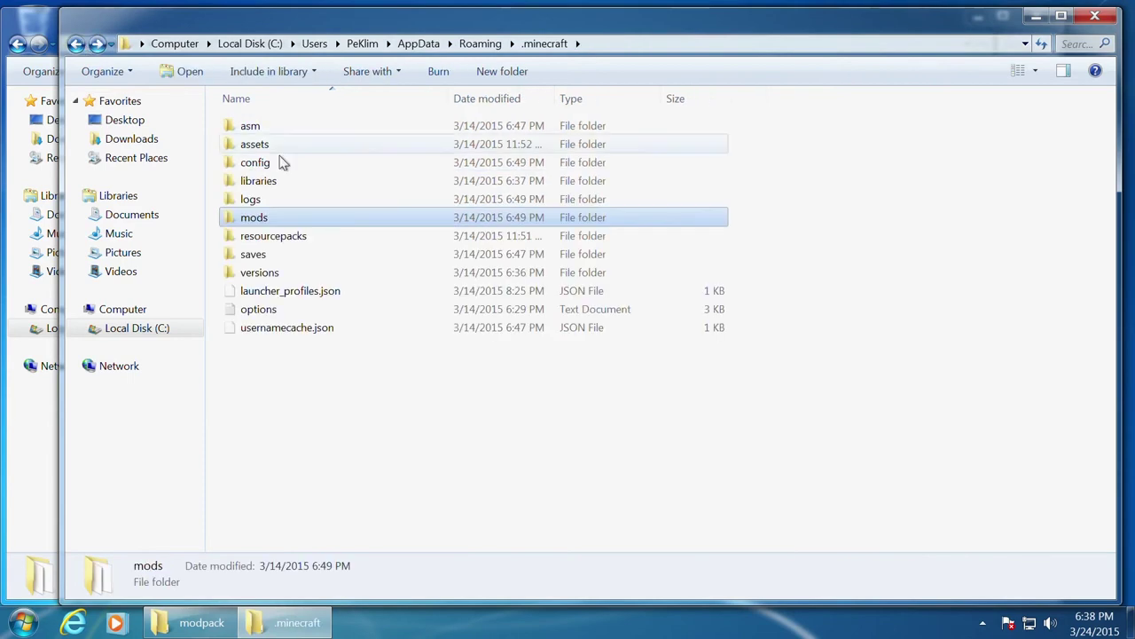
double_click(257, 160)
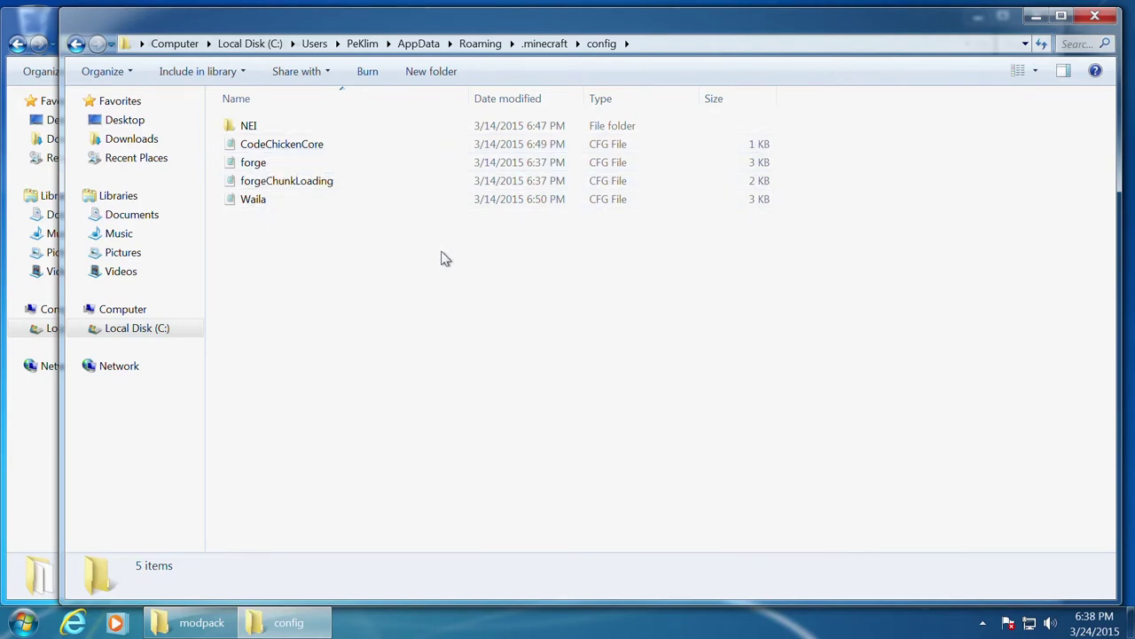
click(277, 148)
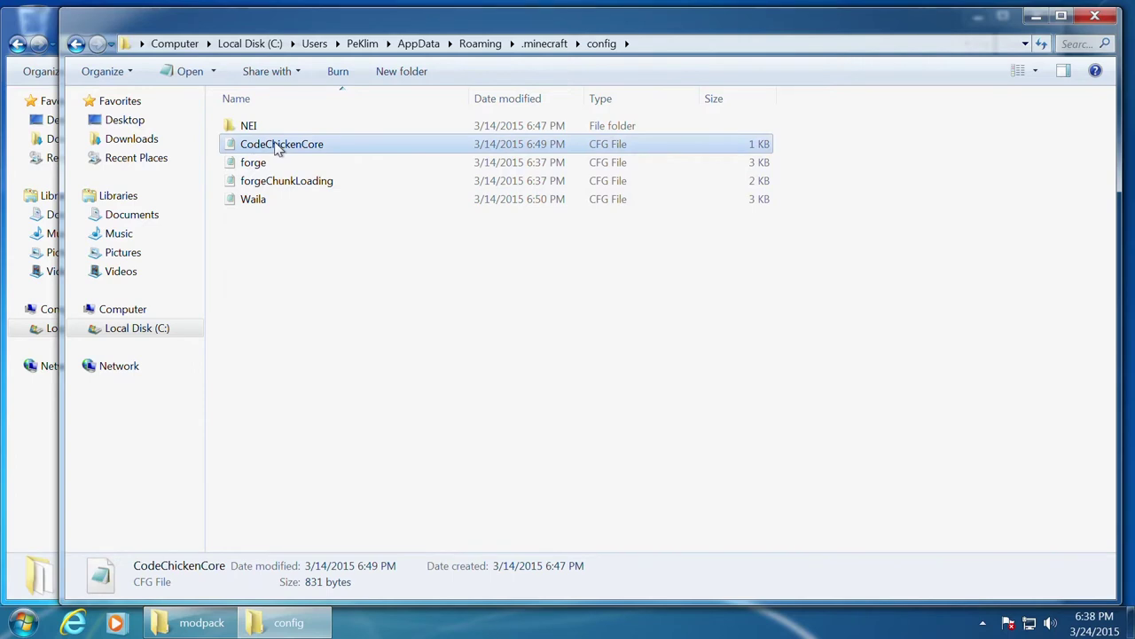
shift+click(245, 202)
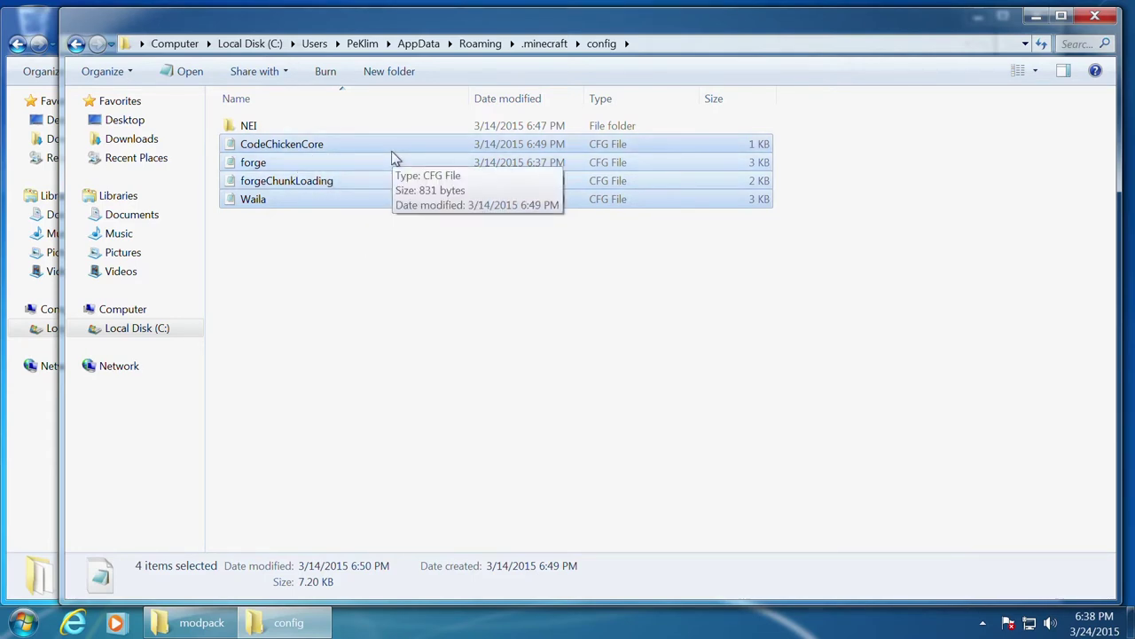
click(209, 622)
double_click(194, 144)
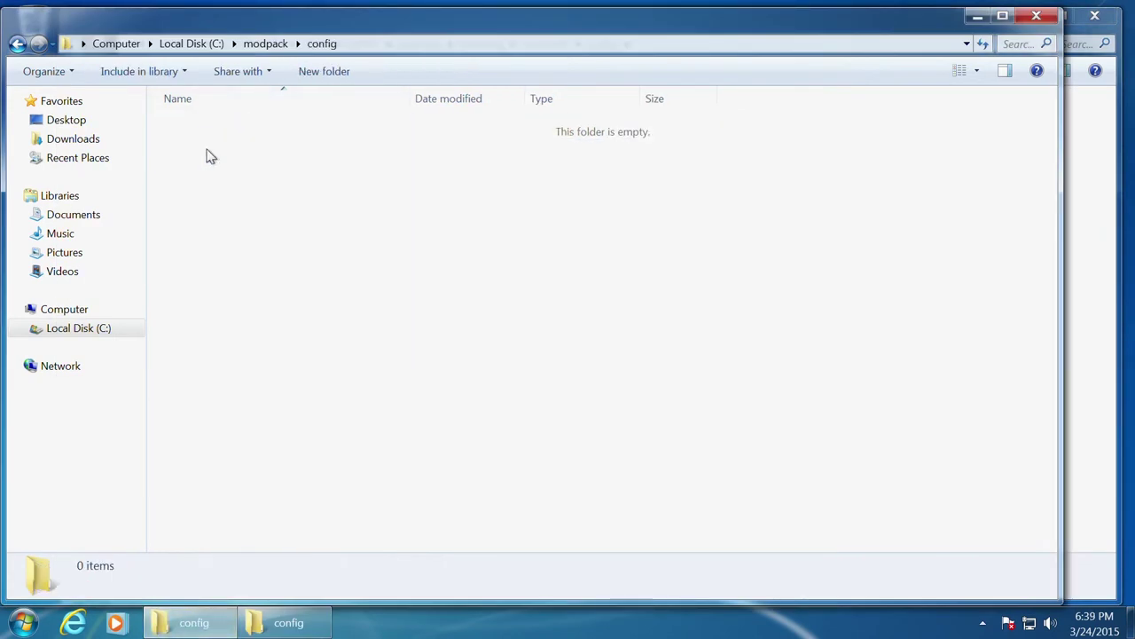
key(ctrl+v)
click(255, 228)
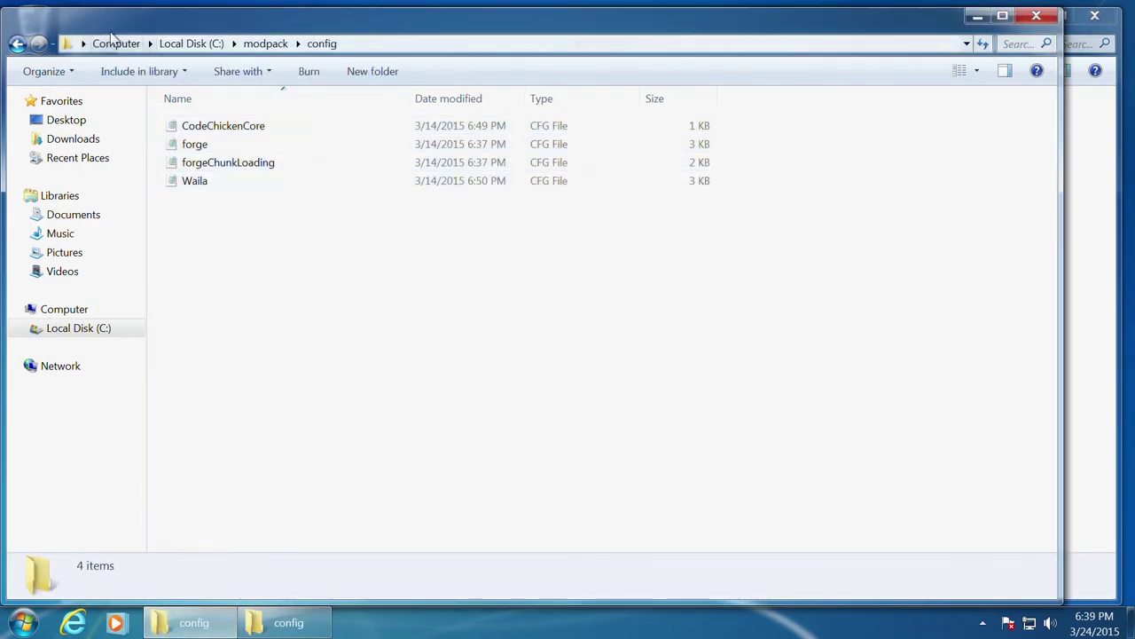
click(18, 43)
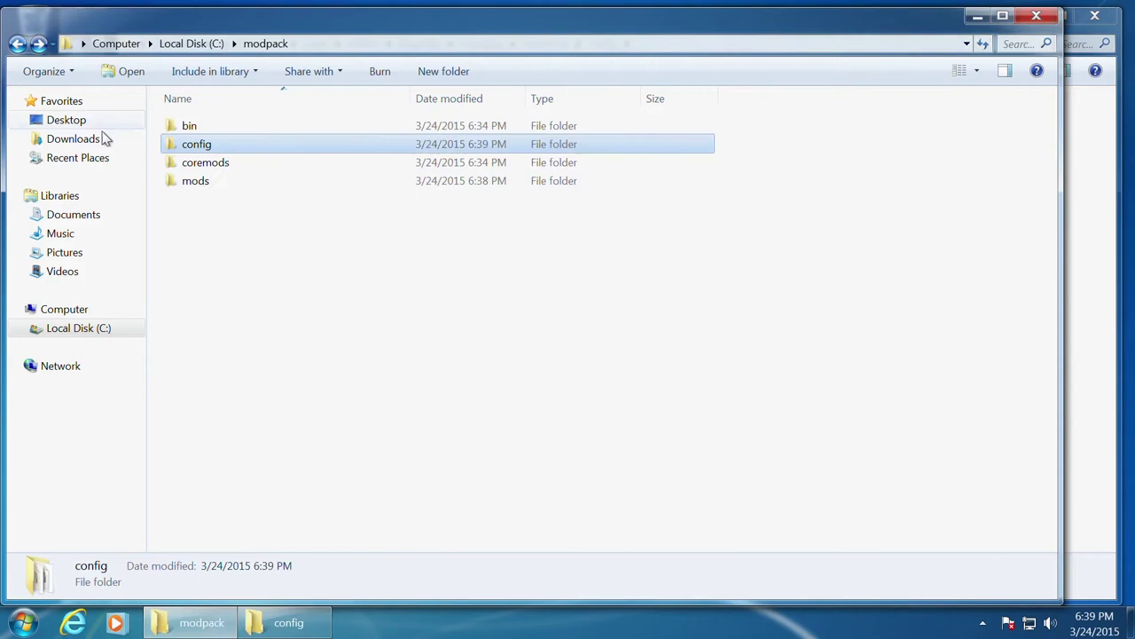
Check the contents of the modpack's coremods folder and return to the modpack folder
click(229, 168)
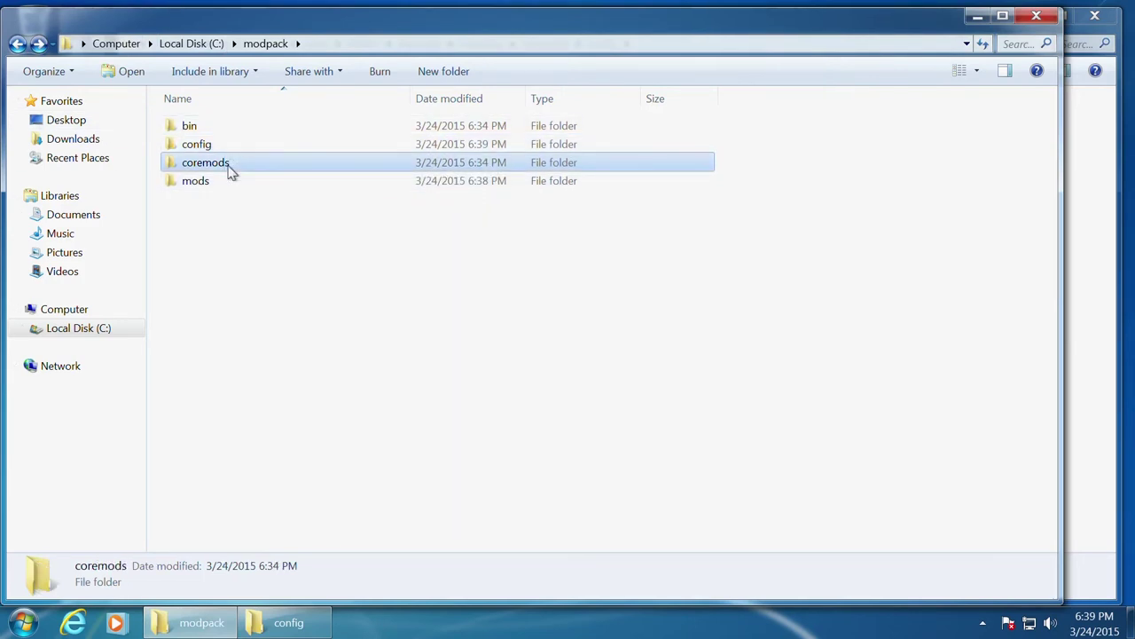
double_click(230, 169)
click(16, 43)
Copy the 1.7.10-Forge10.13.2.1291 jar file from its folder under .minecraft versions into the modpack's bin folder
double_click(192, 125)
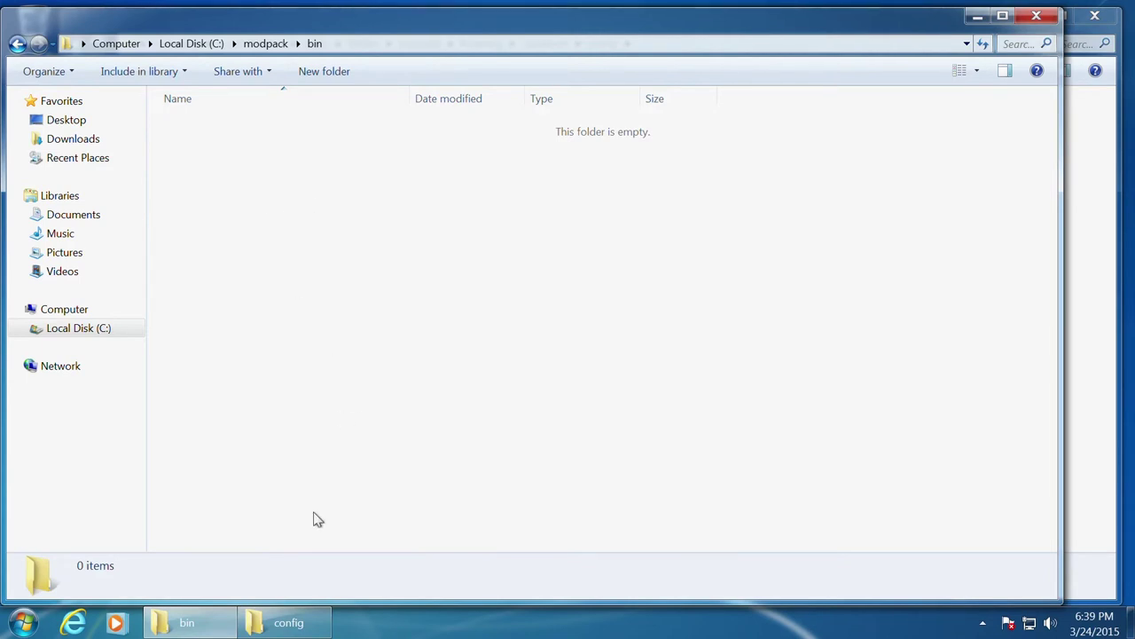
click(286, 622)
click(388, 256)
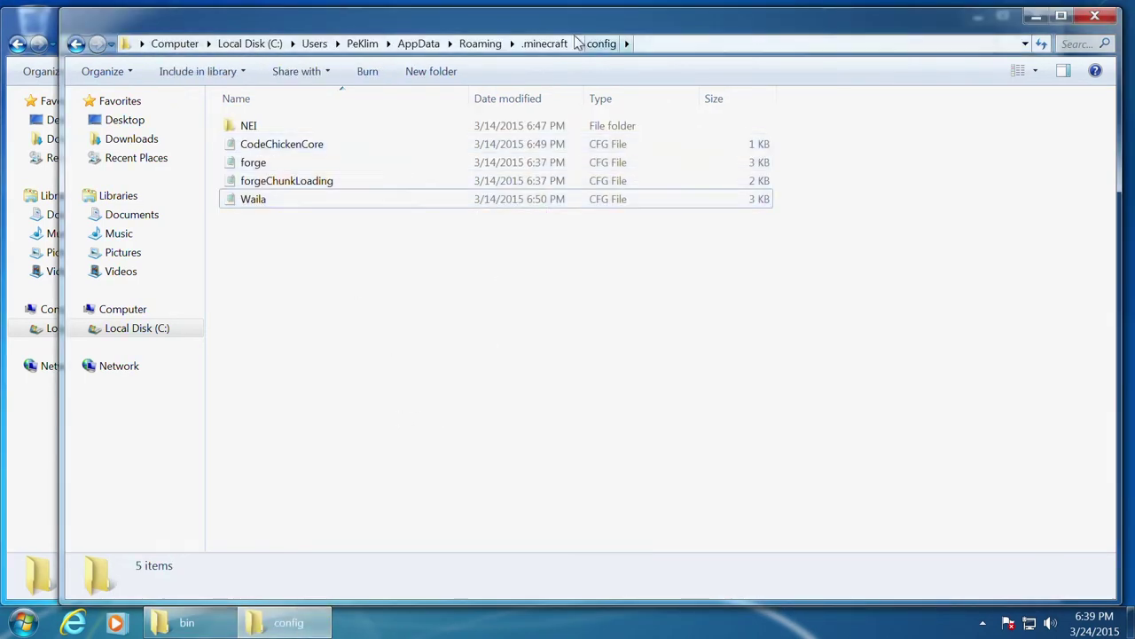
click(474, 44)
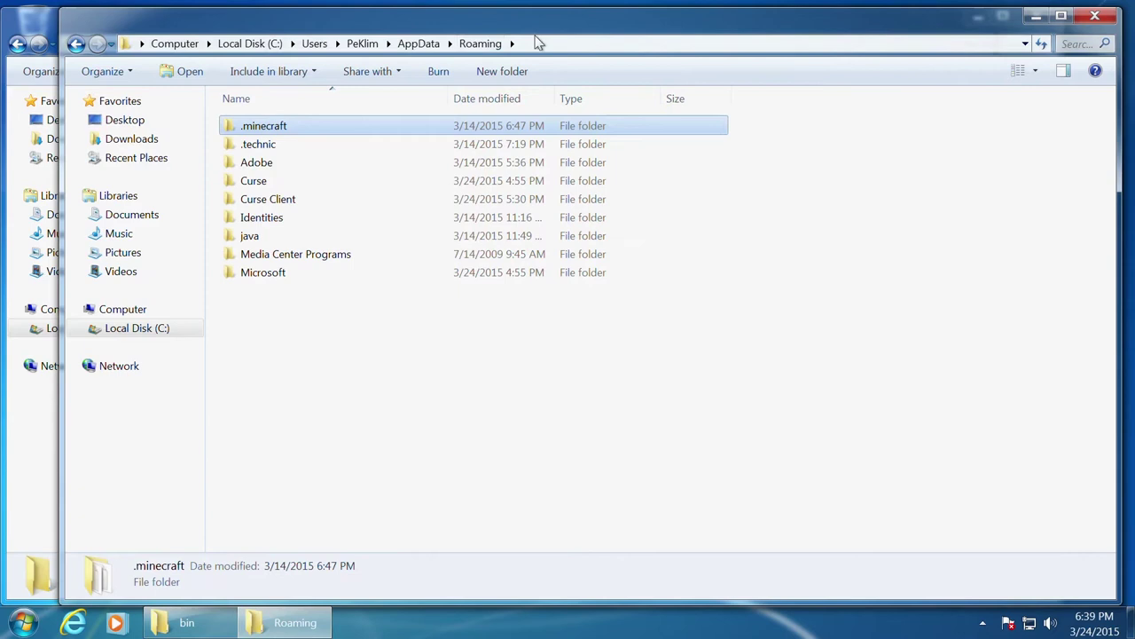
double_click(266, 129)
click(269, 277)
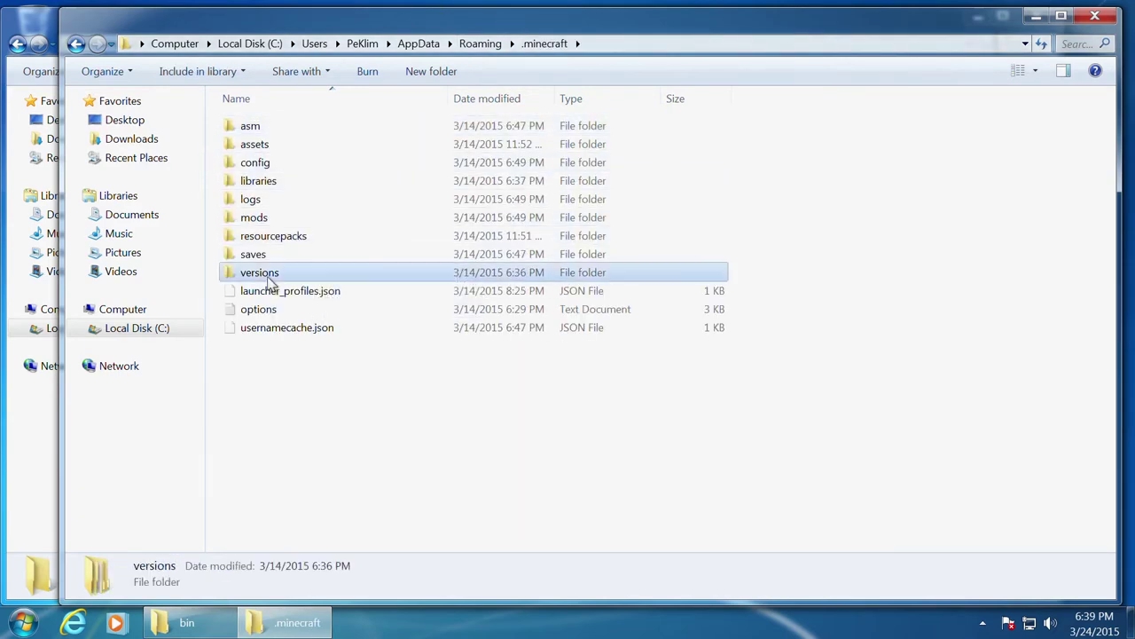
double_click(270, 280)
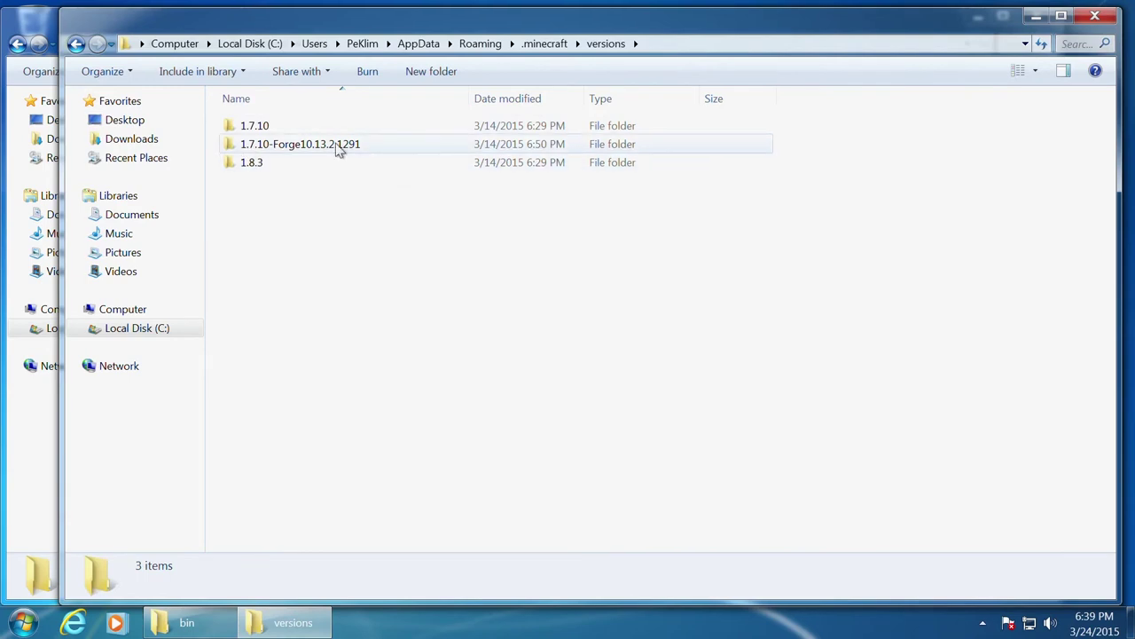
double_click(305, 149)
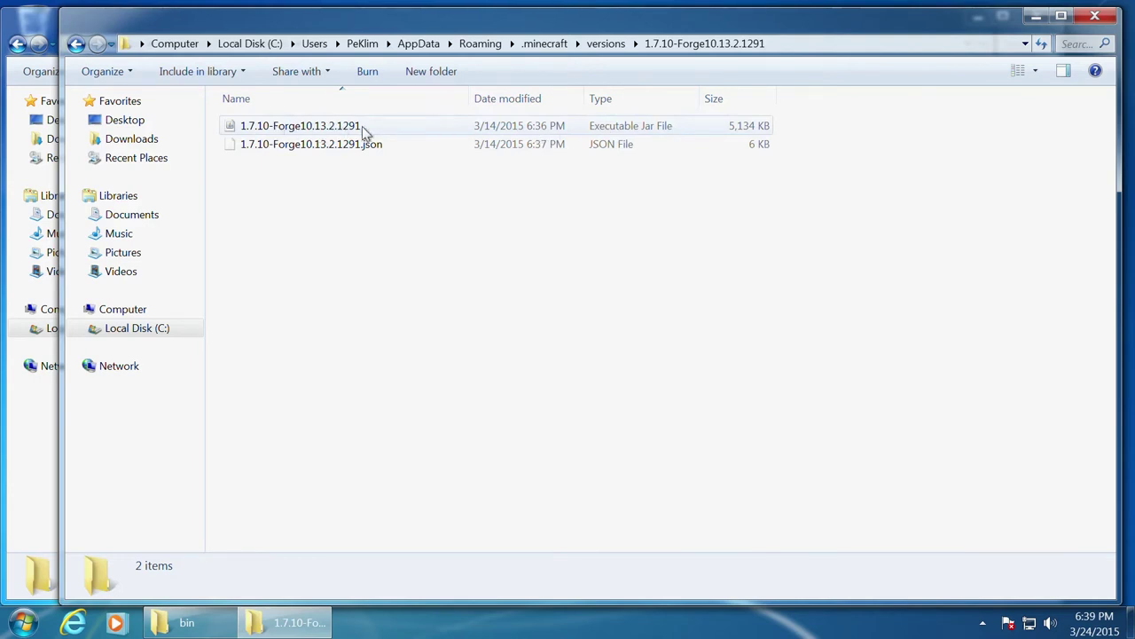
click(282, 127)
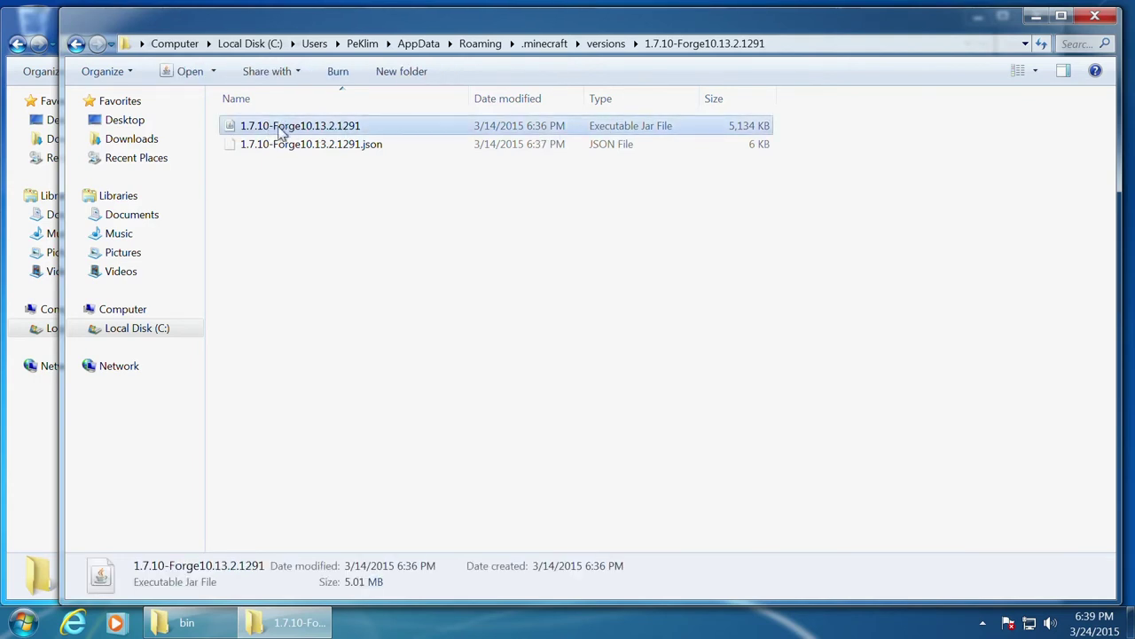
click(186, 622)
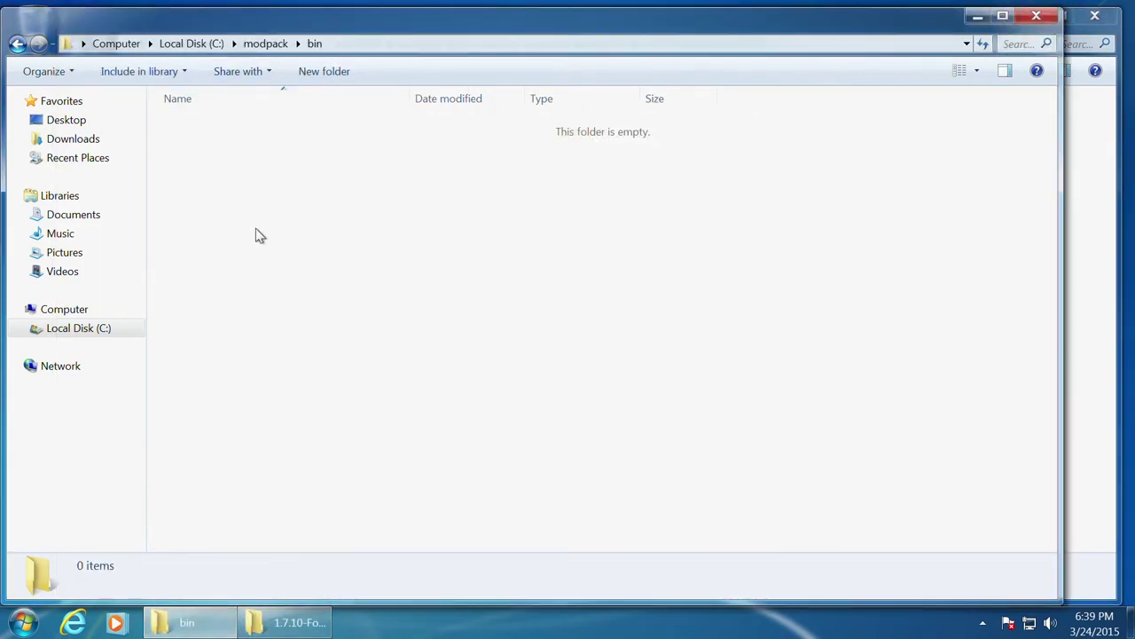
key(ctrl+v)
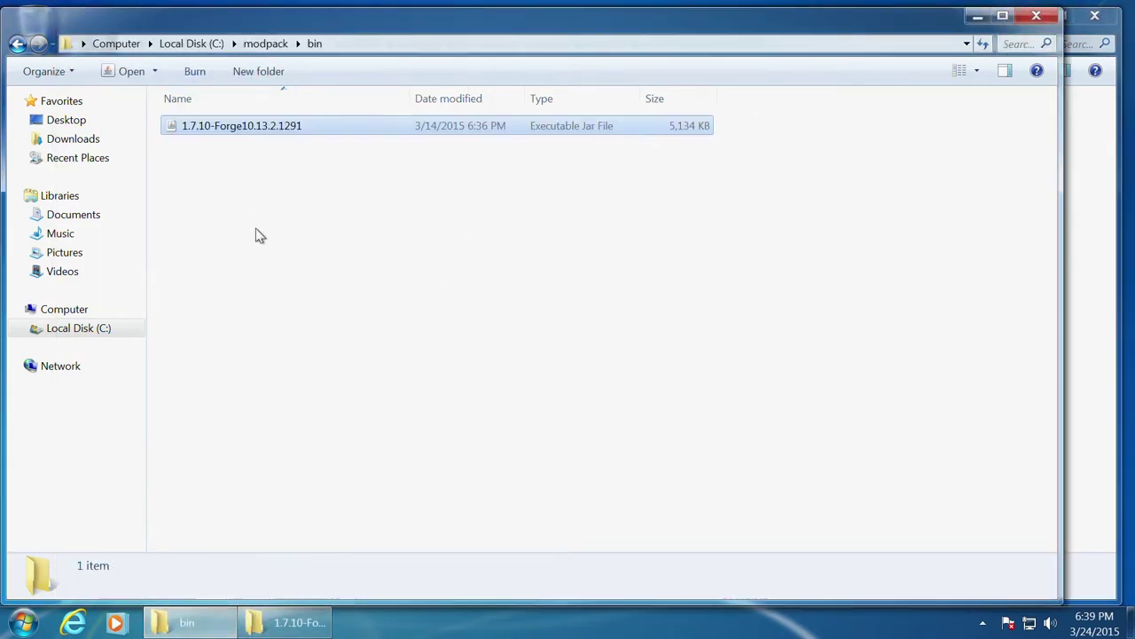
Rename the copied Forge jar file in the bin folder to modpack
click(272, 130)
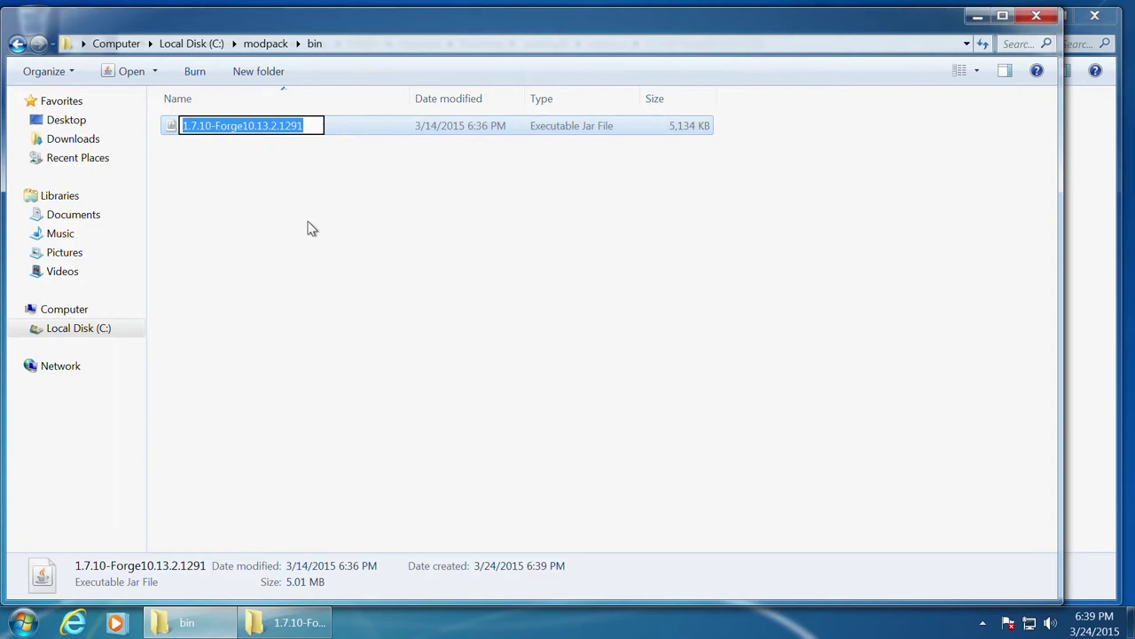
text(modpa)
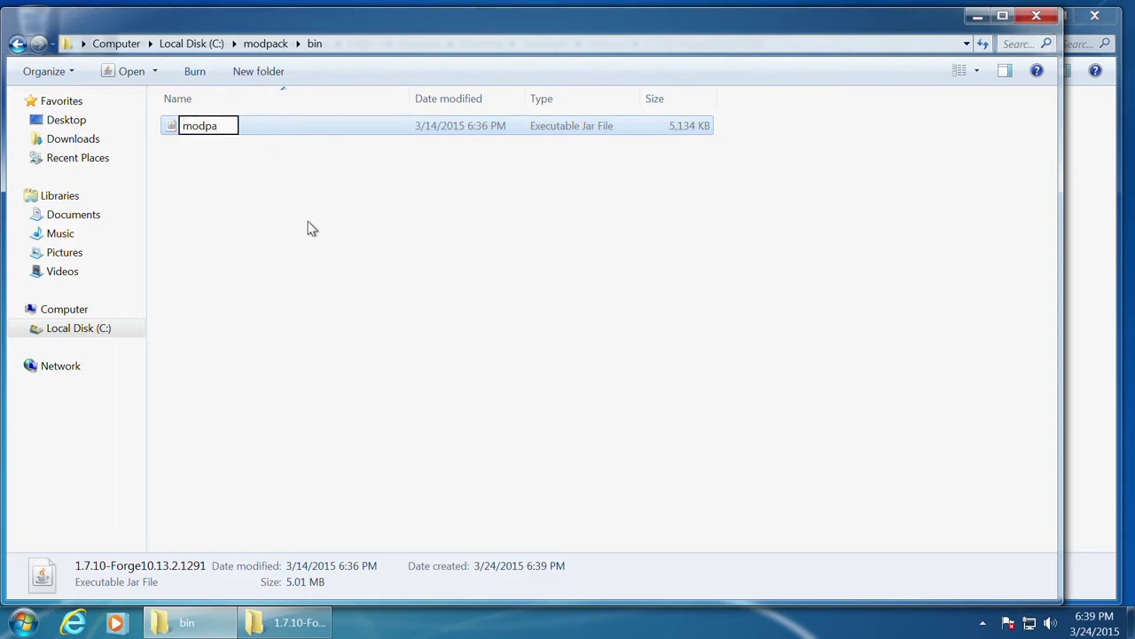
text(ck)
key(Return)
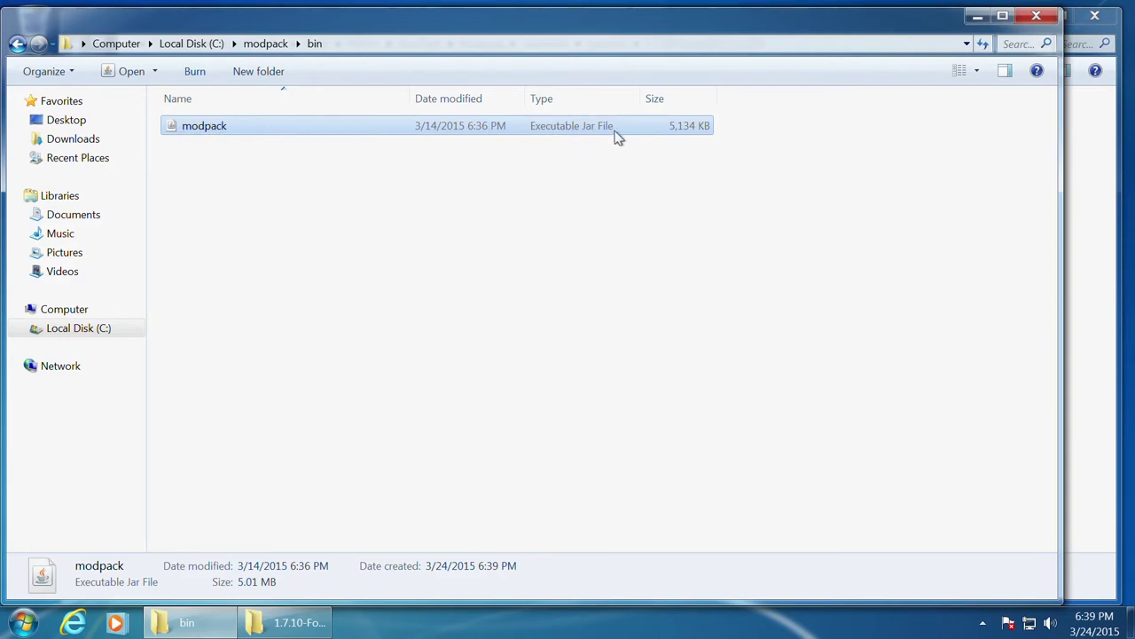
Check the contents of the modpack's mods, coremods, config and bin subfolders, ending back in the modpack folder
click(389, 170)
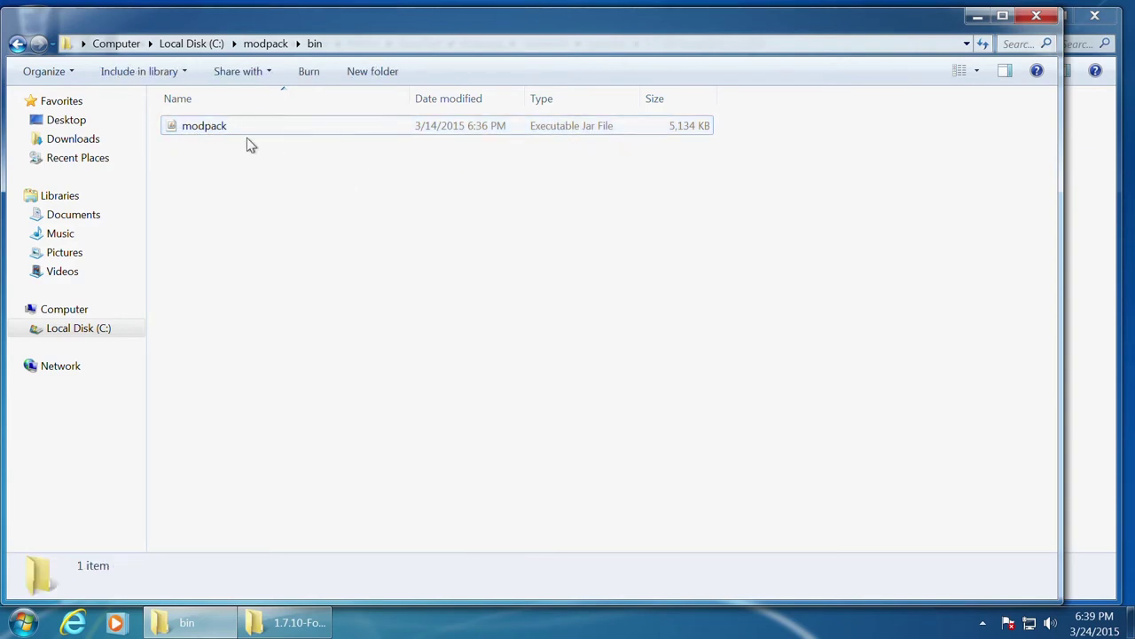
click(17, 43)
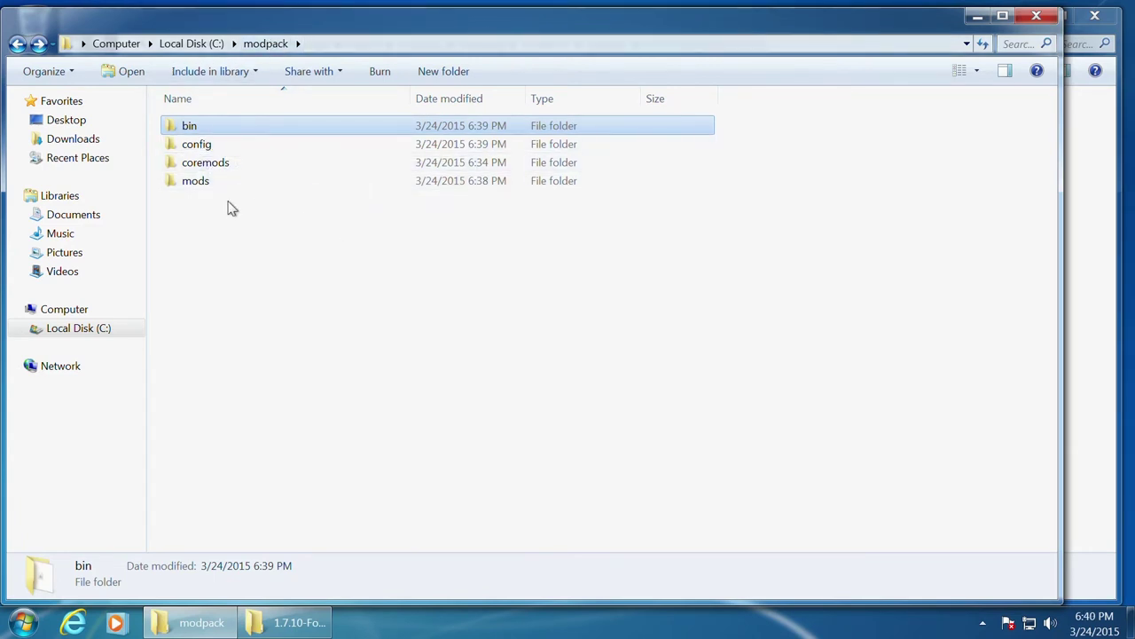
double_click(205, 181)
key(BackSpace)
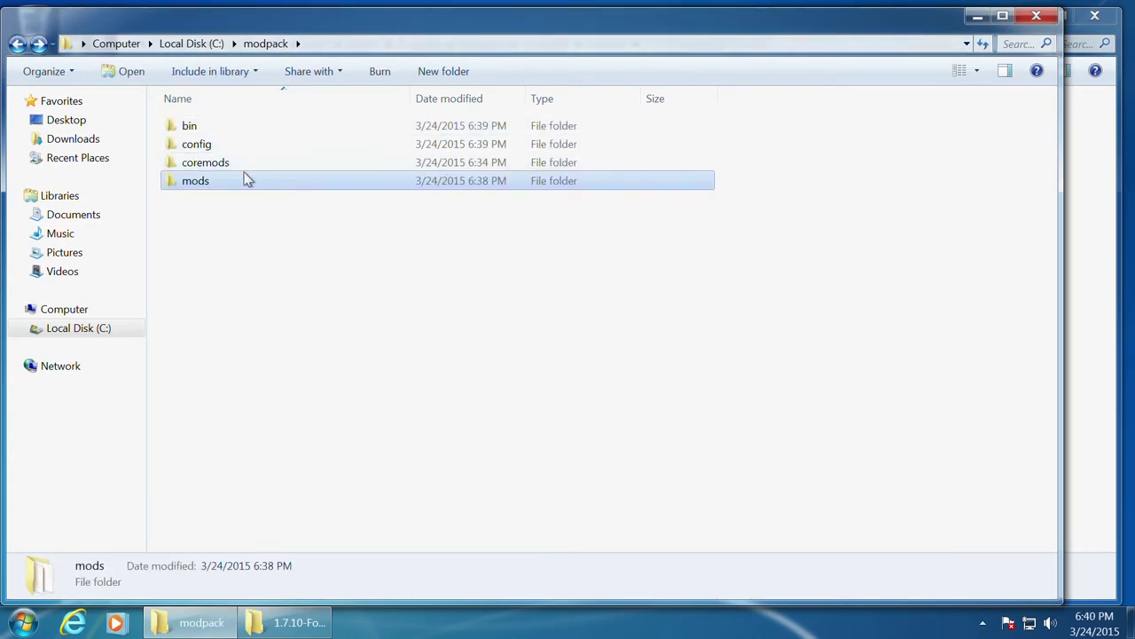
double_click(215, 165)
click(16, 44)
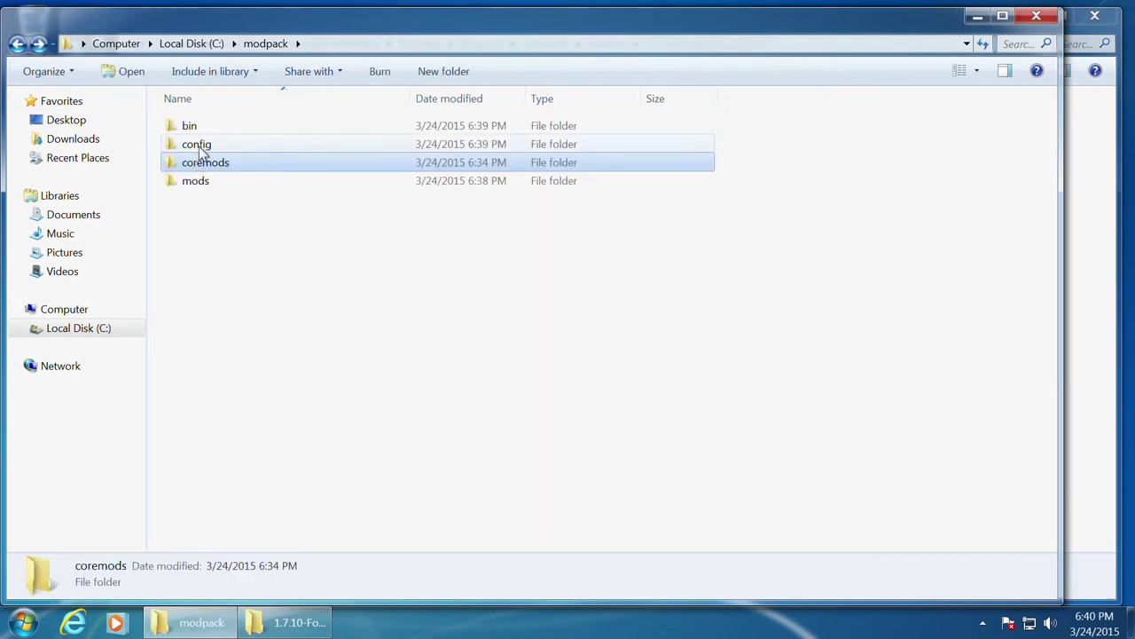
double_click(199, 147)
click(16, 44)
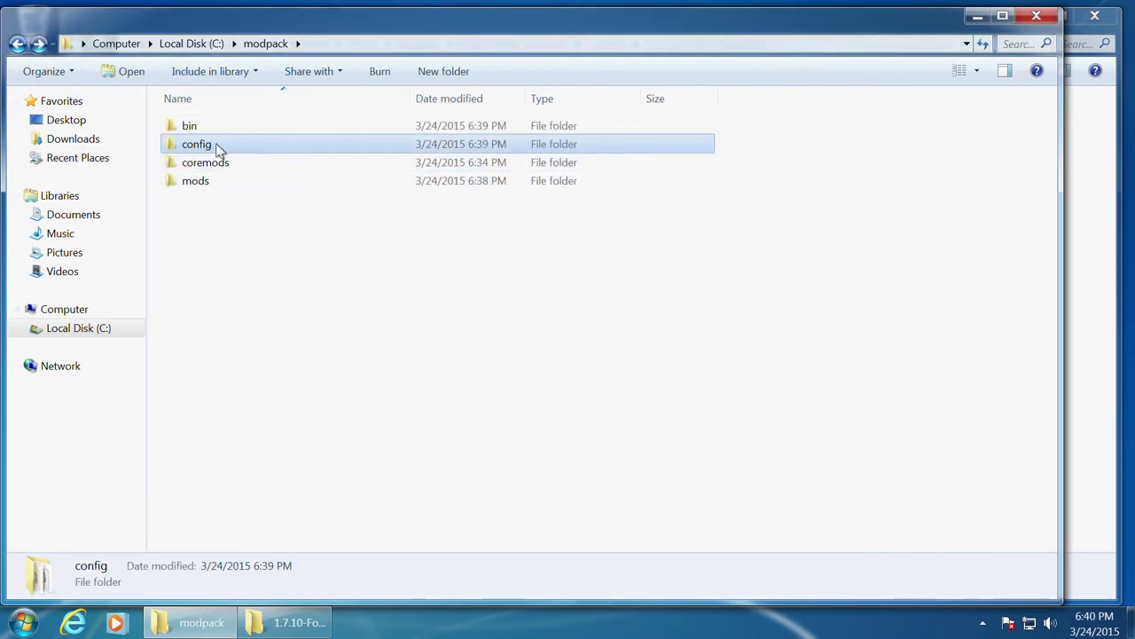
double_click(190, 128)
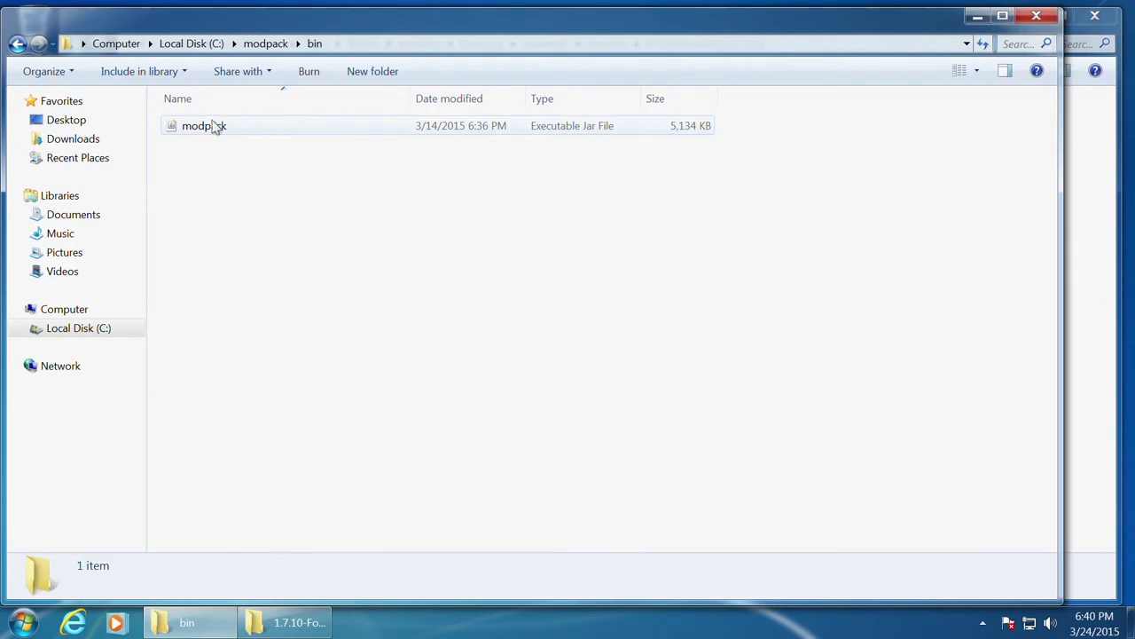
click(17, 45)
double_click(196, 180)
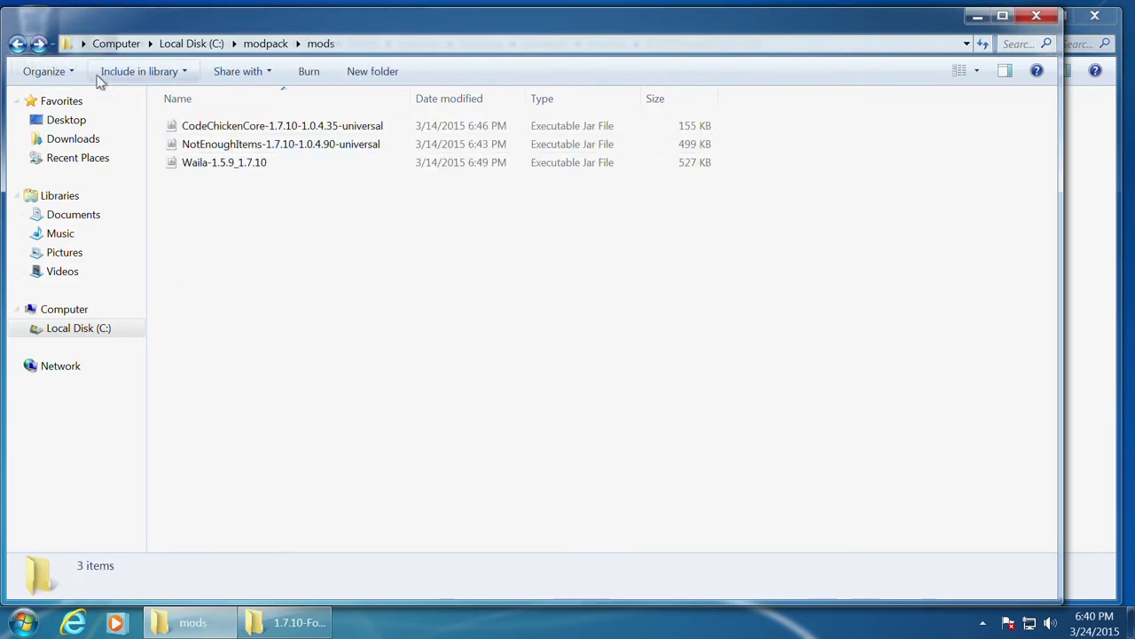
click(269, 43)
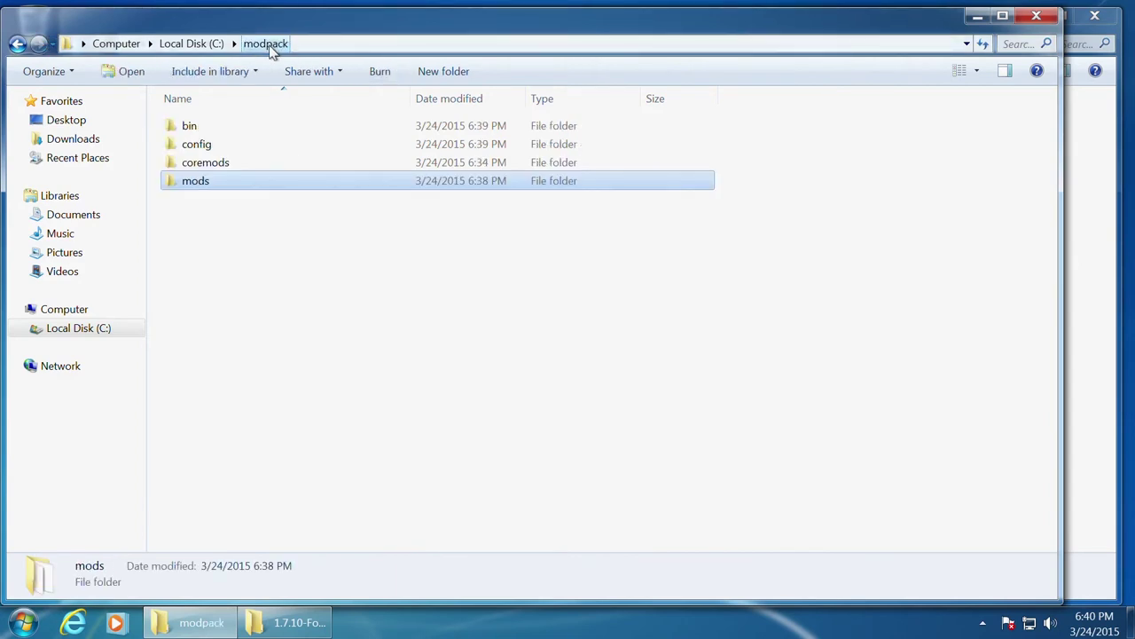
Compress the bin, config, coremods and mods folders into one zip archive named modpack and fit the Type column to its contents
click(226, 132)
shift+click(202, 180)
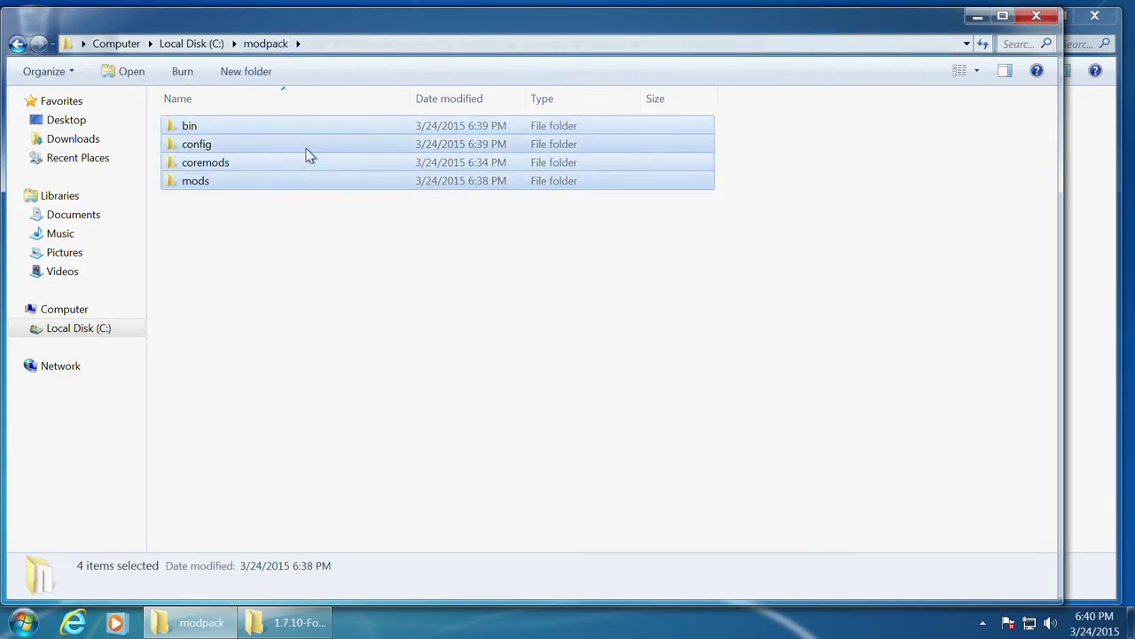
right_click(197, 125)
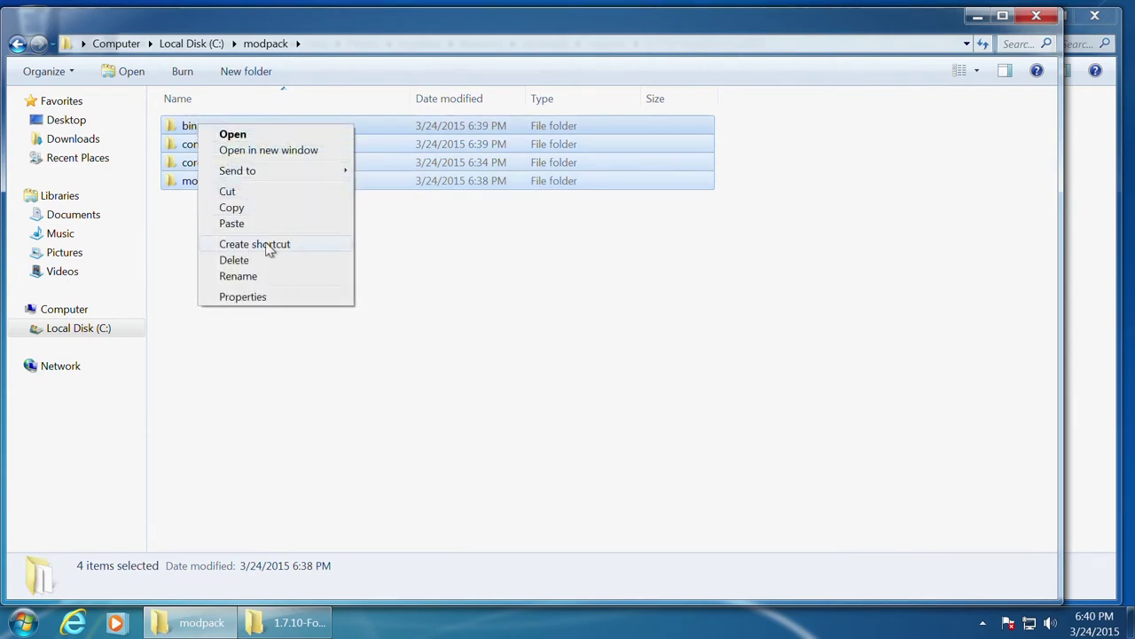
mouse_move(277, 173)
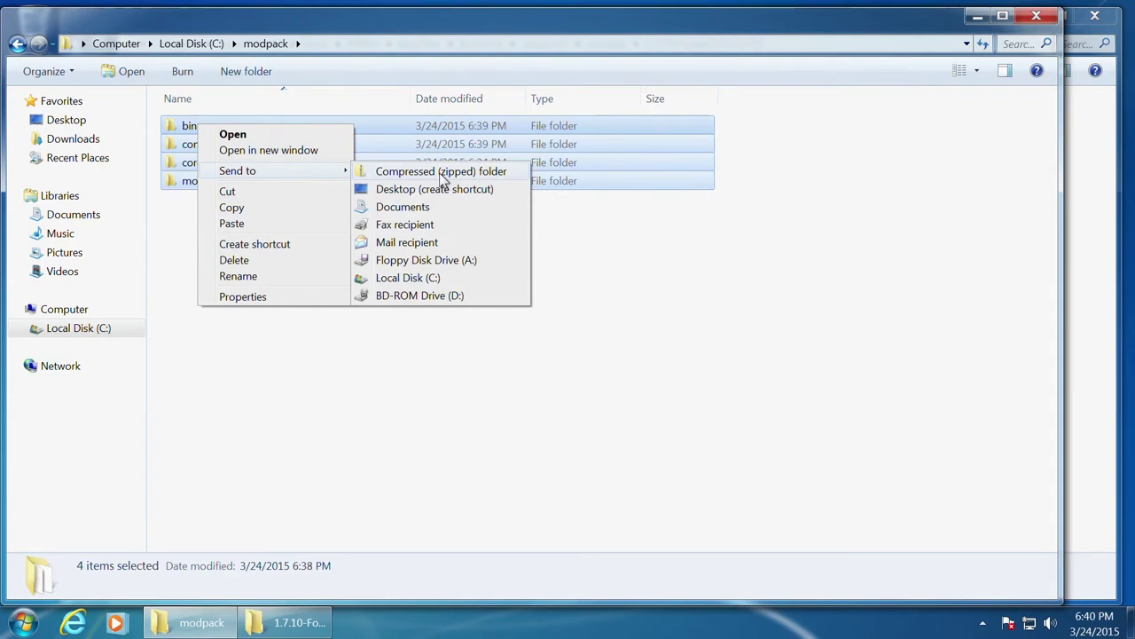
click(444, 174)
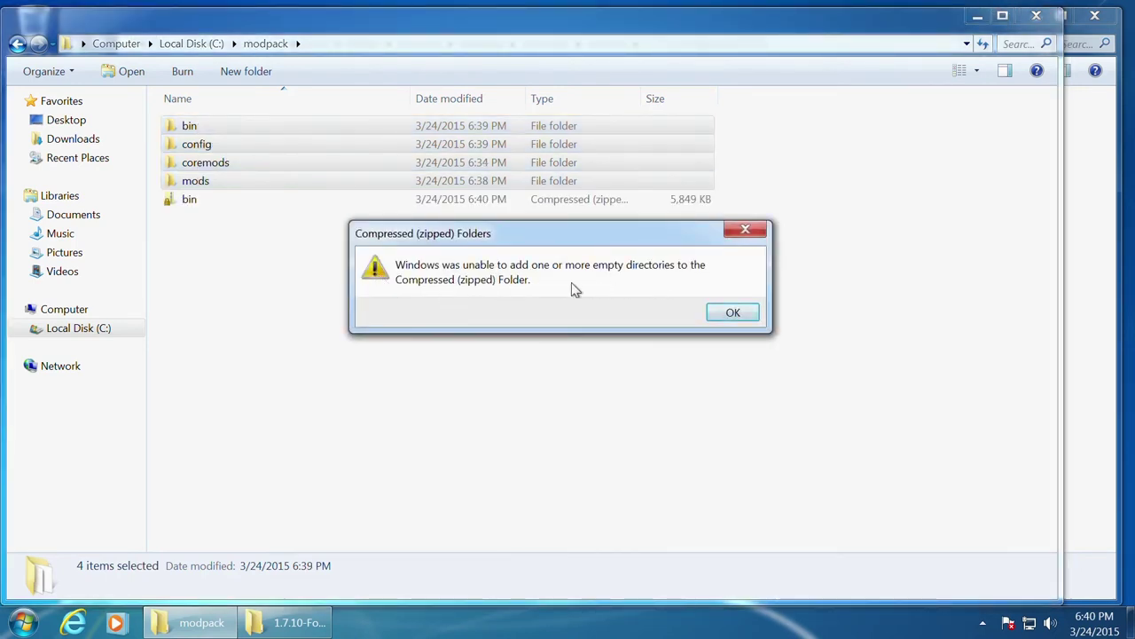
click(738, 314)
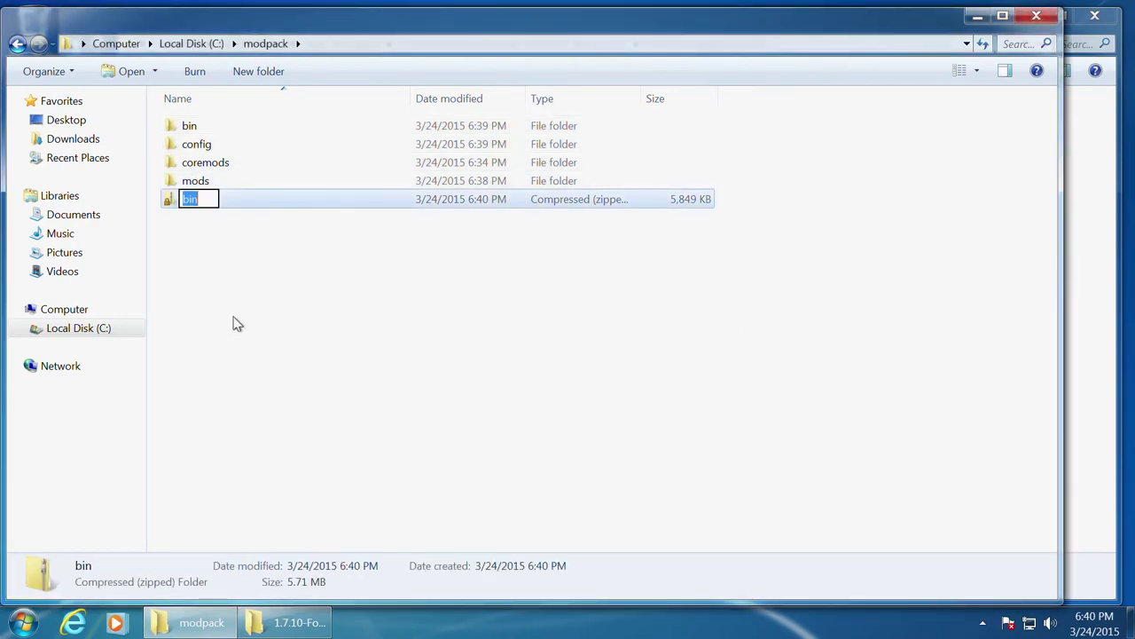
text(modpack)
key(Return)
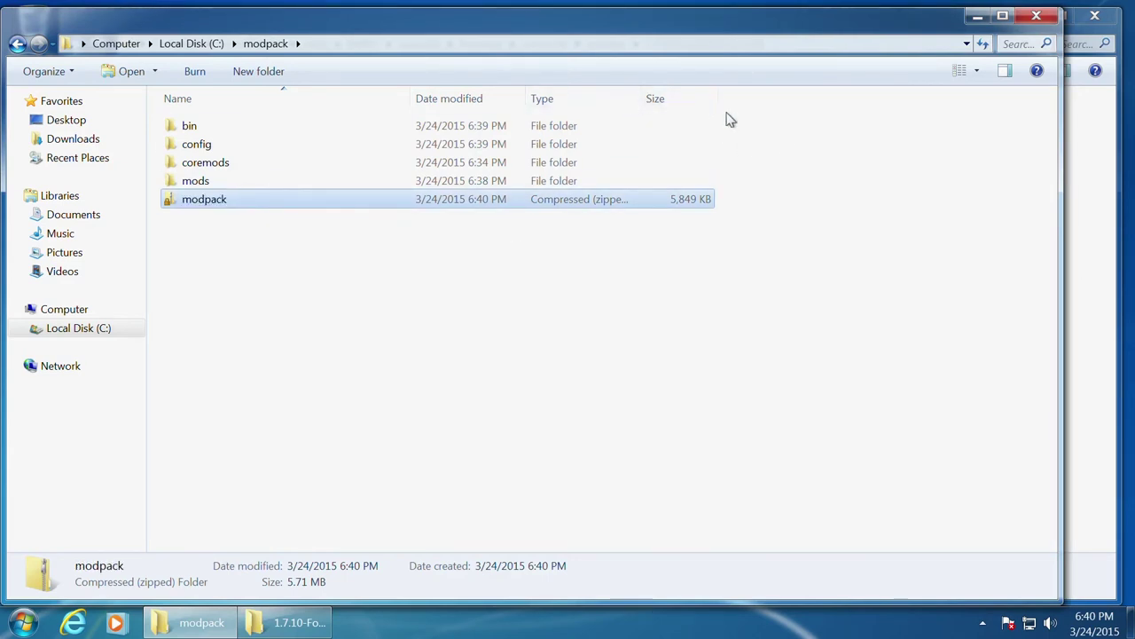
double_click(647, 98)
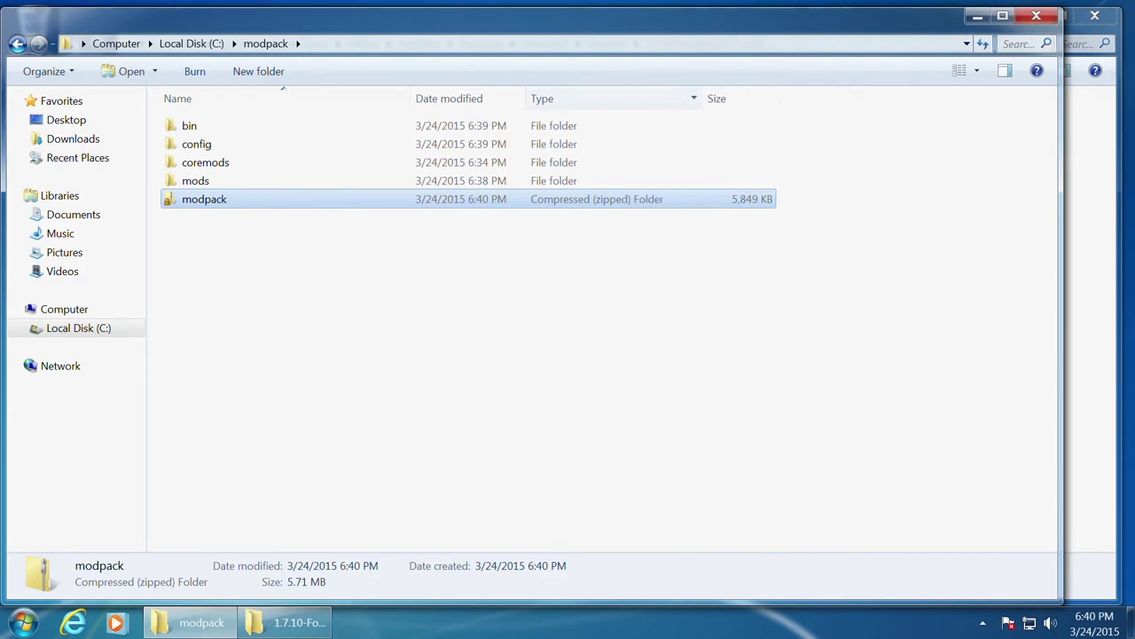
Inspect the modpack zip archive's contents and compare them with the original mods folder
double_click(202, 201)
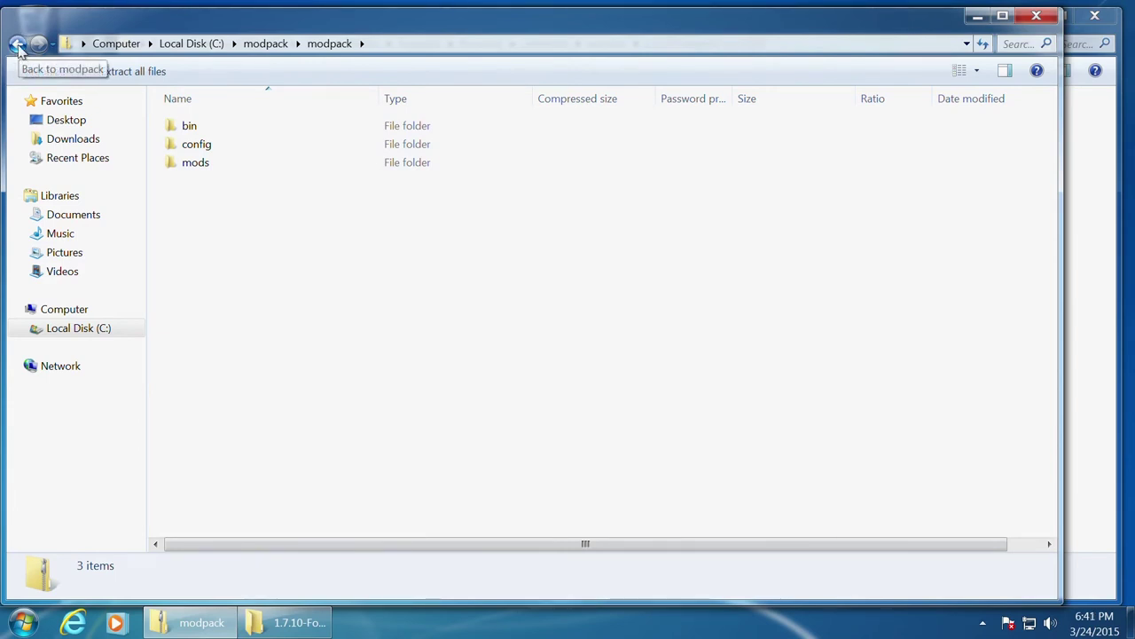
double_click(206, 163)
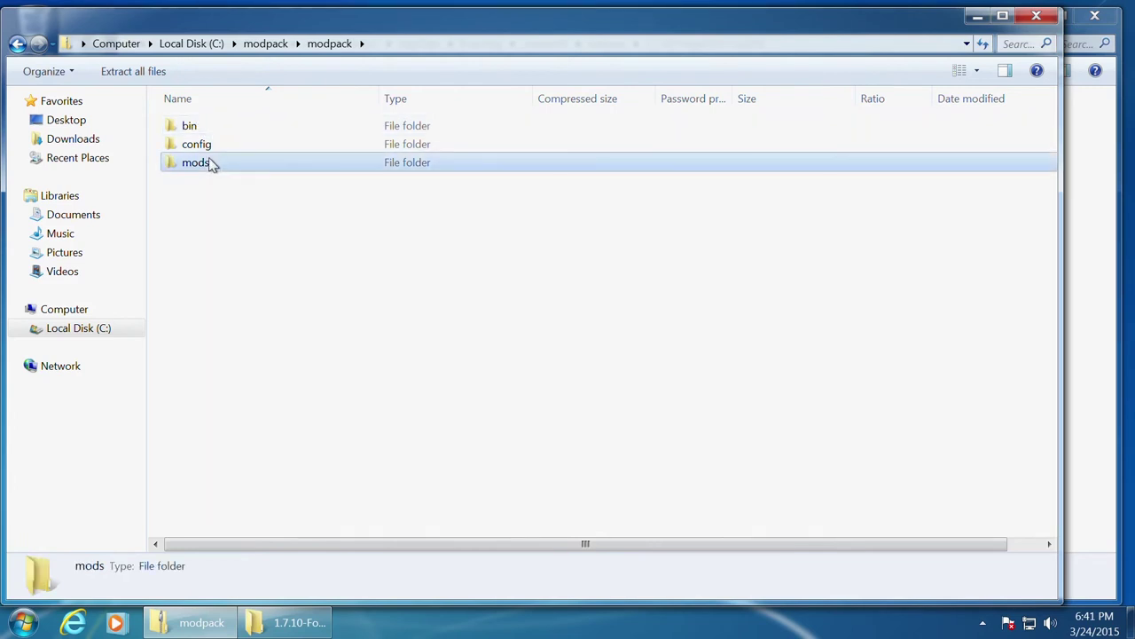
click(17, 43)
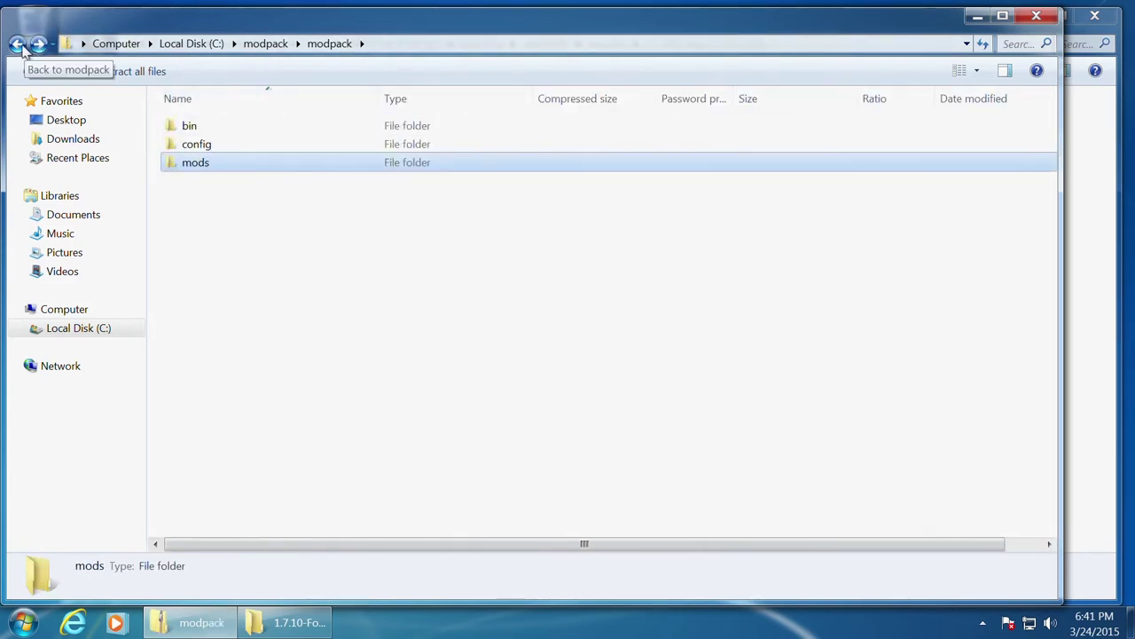
click(17, 44)
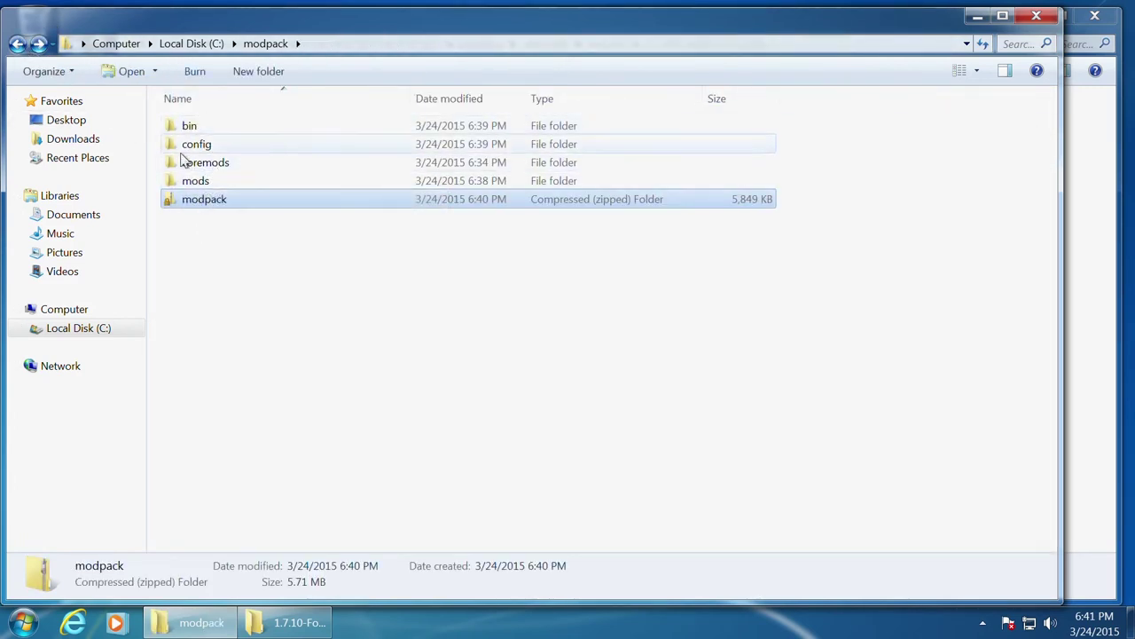
double_click(205, 203)
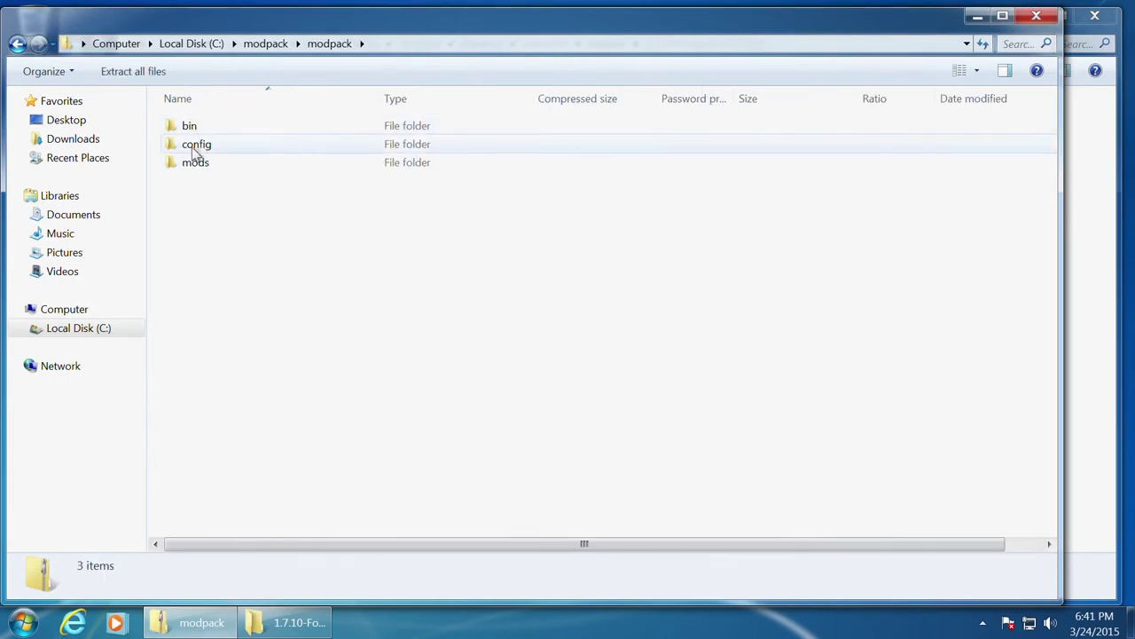
click(18, 43)
double_click(195, 180)
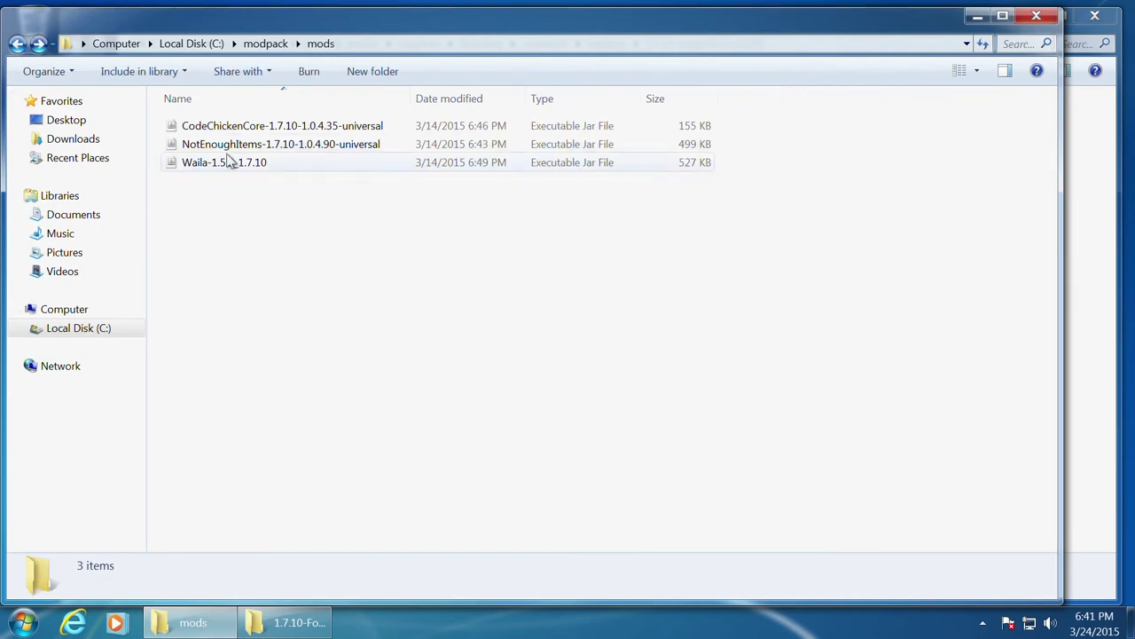
click(17, 43)
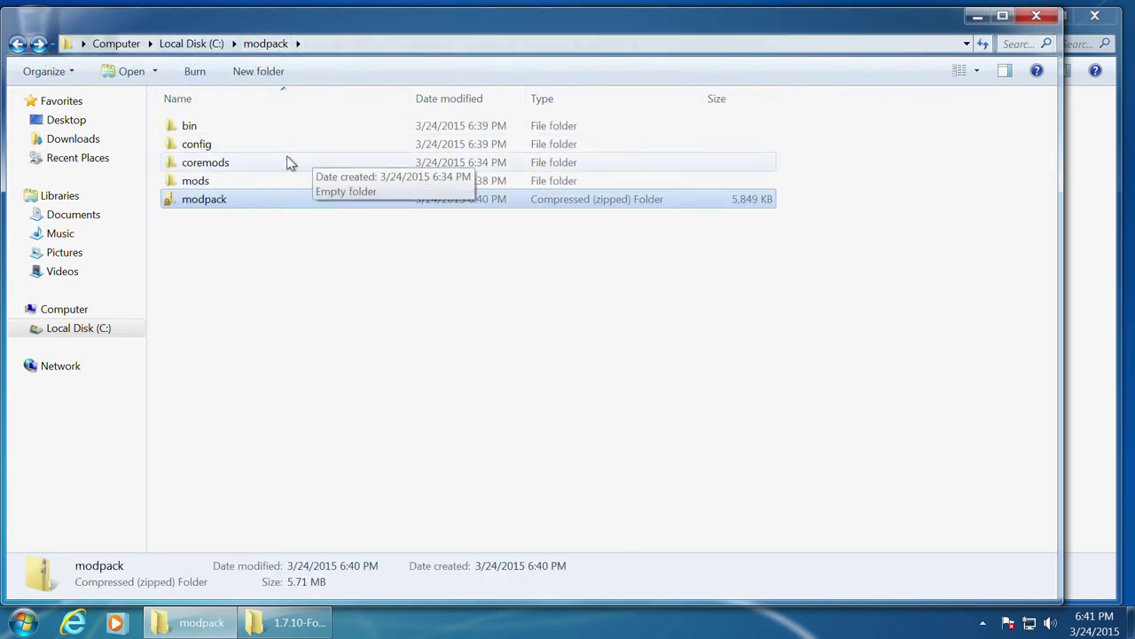
Locate the modpack folder on Local Disk (C:) and select the modpack zip archive inside it
click(188, 46)
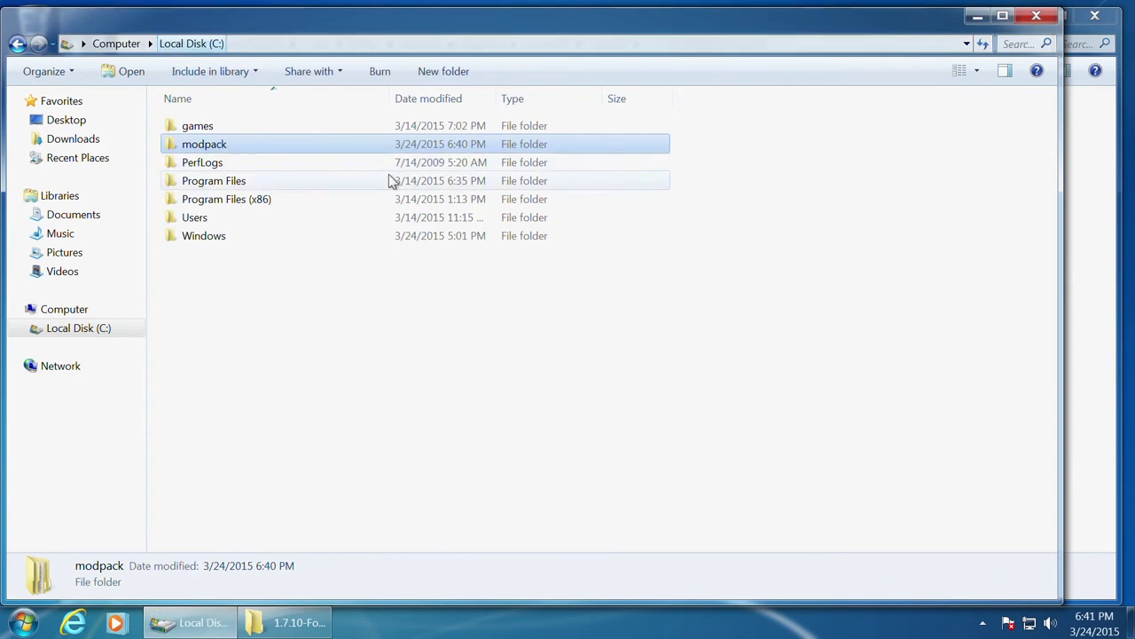
double_click(204, 144)
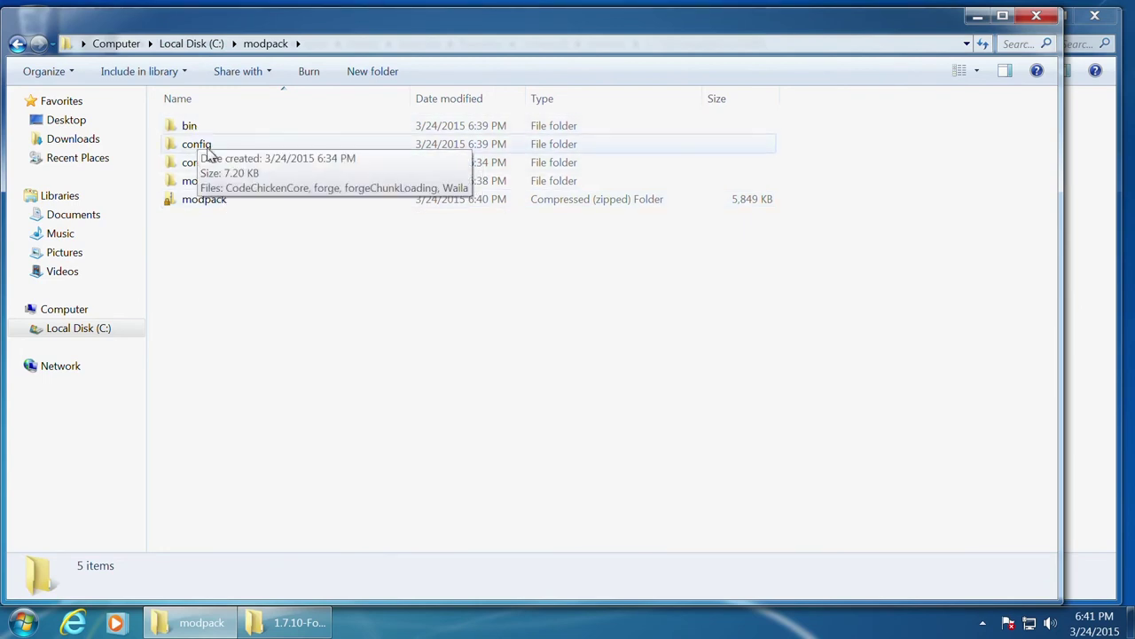
click(199, 206)
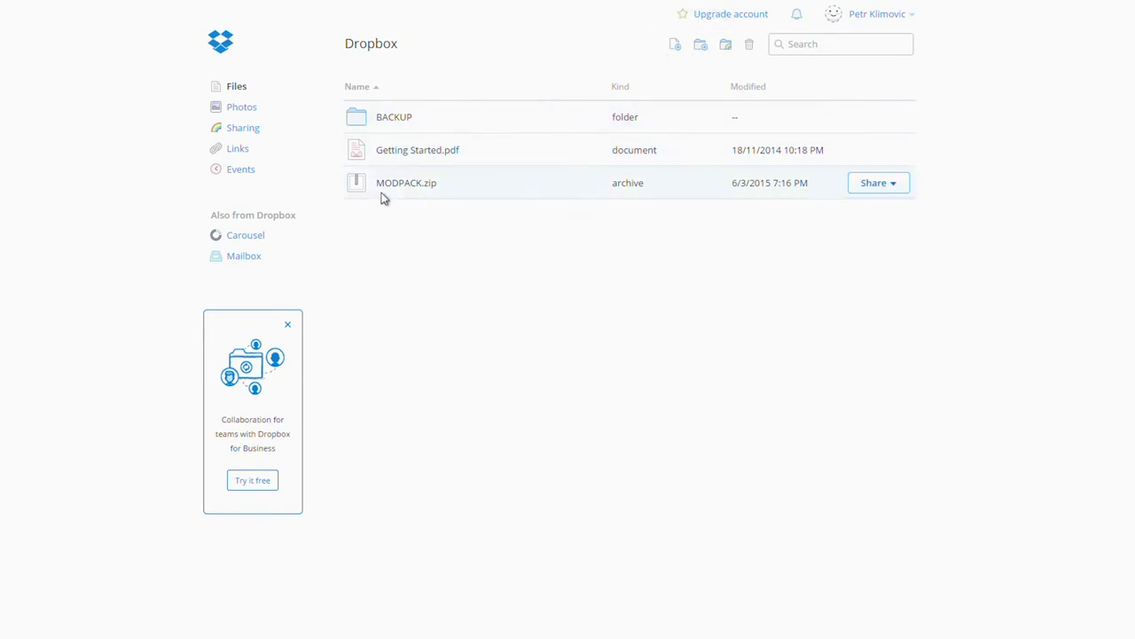
Switch to Dropbox, get the share link to MODPACK.zip, select the entire link and close the sharing dialog
click(894, 185)
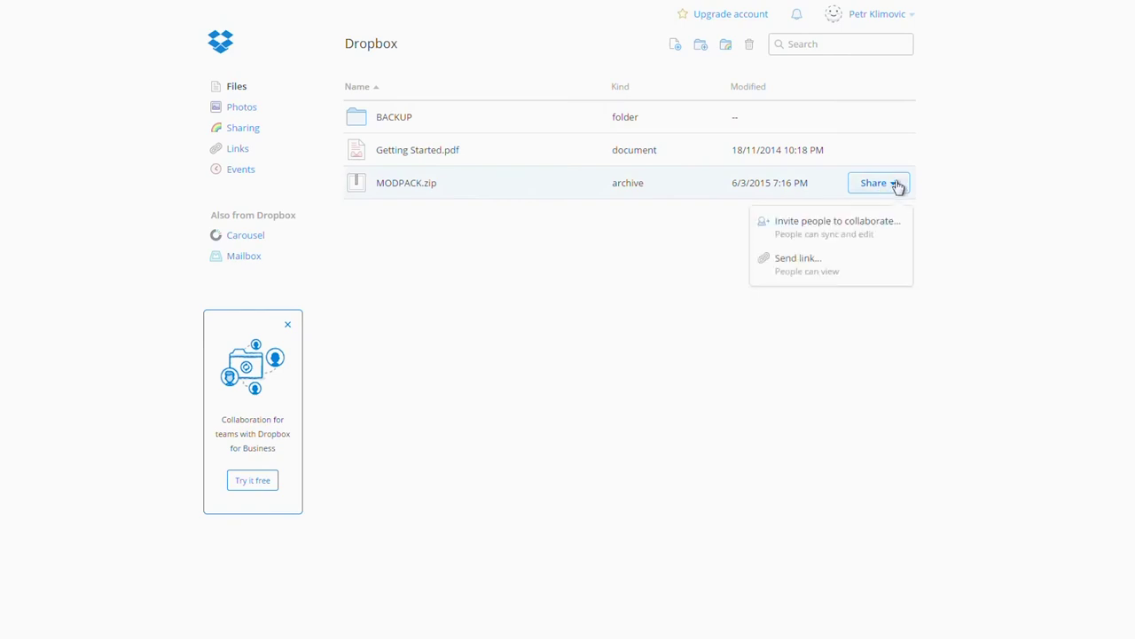
click(807, 266)
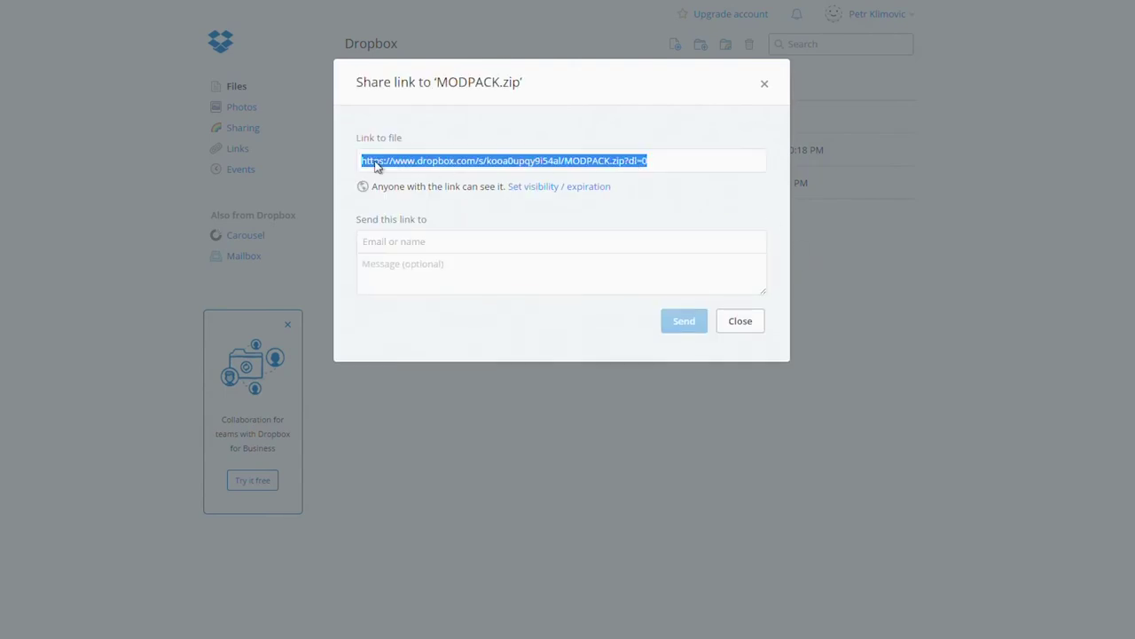
click(658, 167)
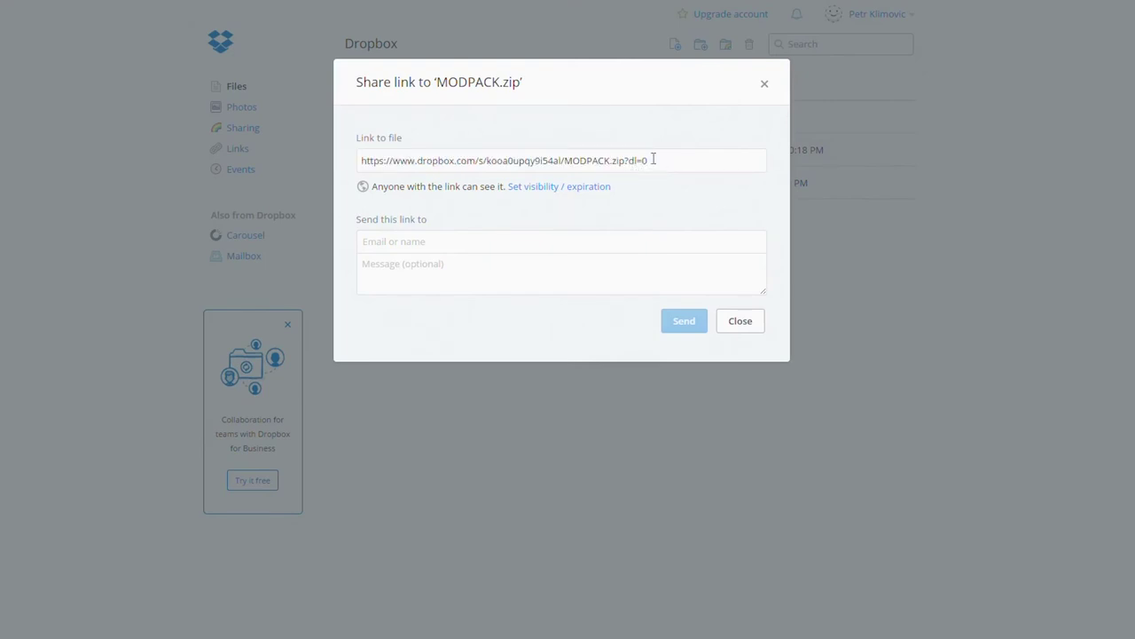
drag(653, 162, 347, 168)
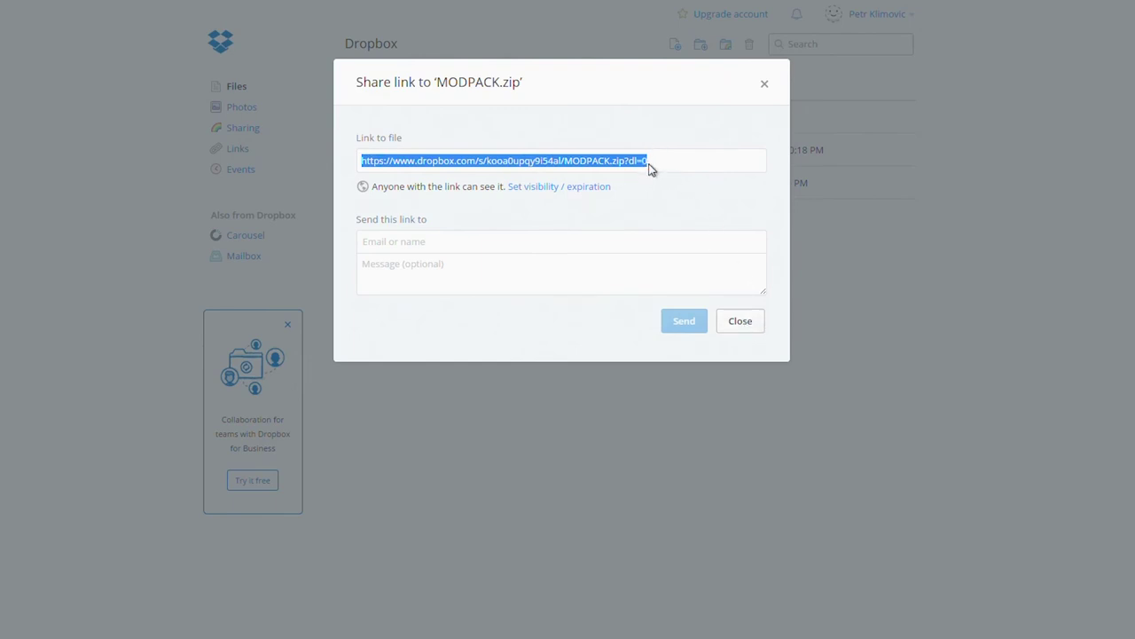
click(740, 325)
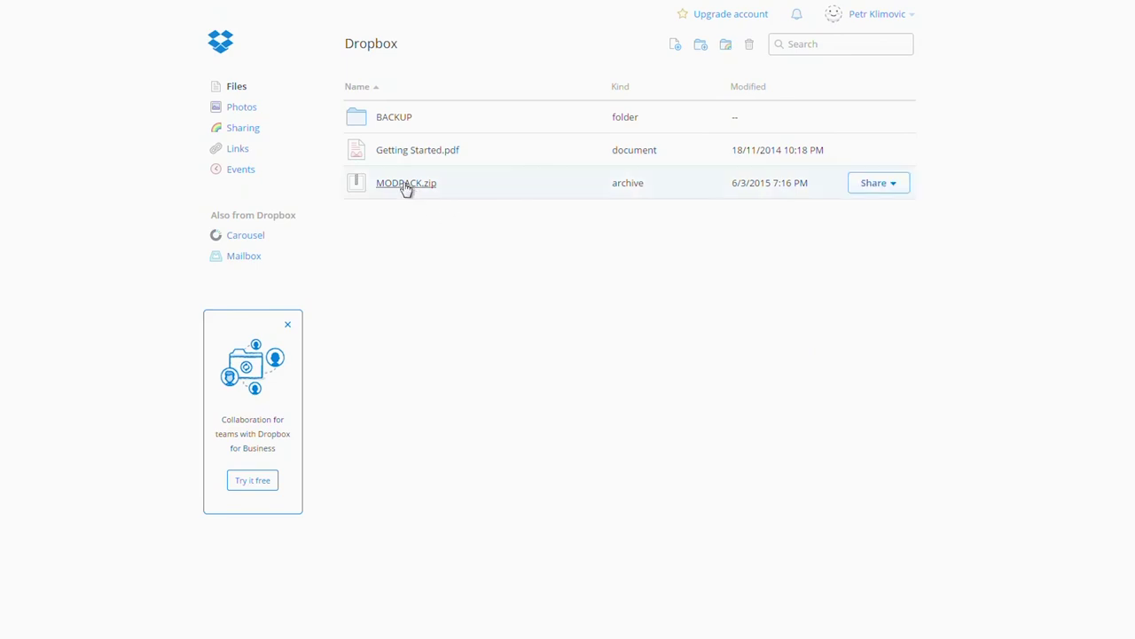
Review the share link to MODPACK.zip once more and close the sharing dialog
click(880, 187)
click(805, 264)
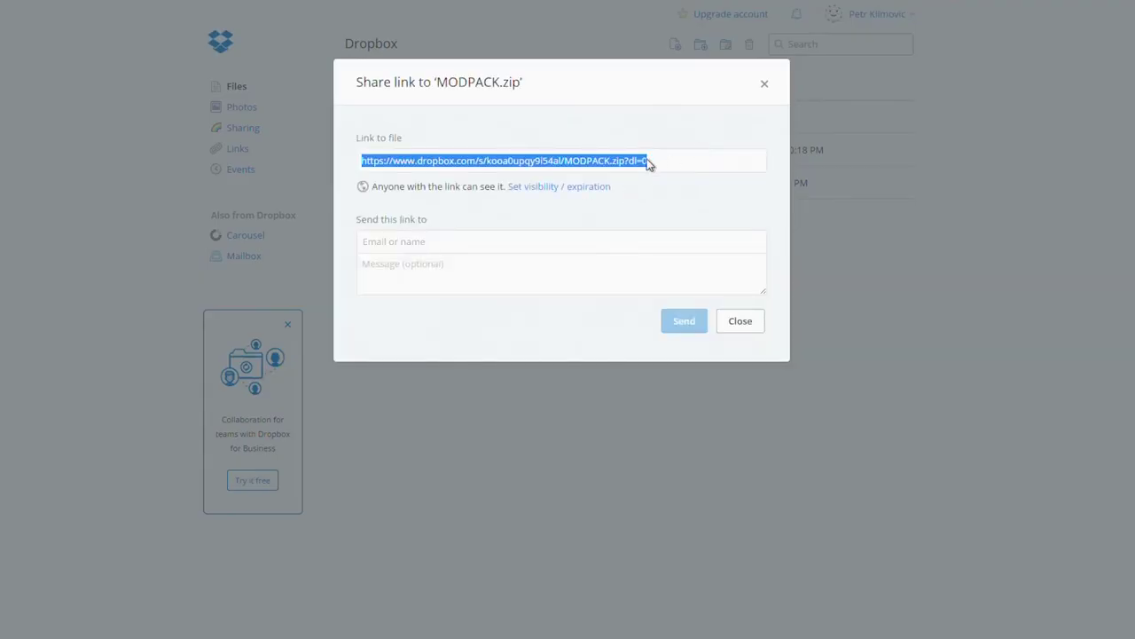
click(740, 321)
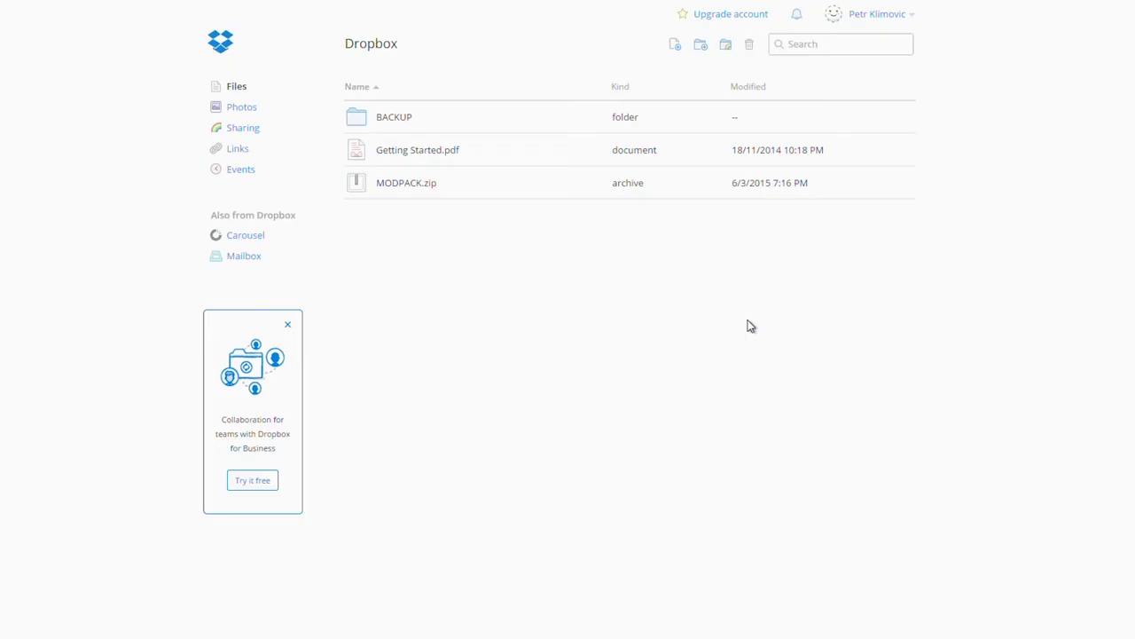